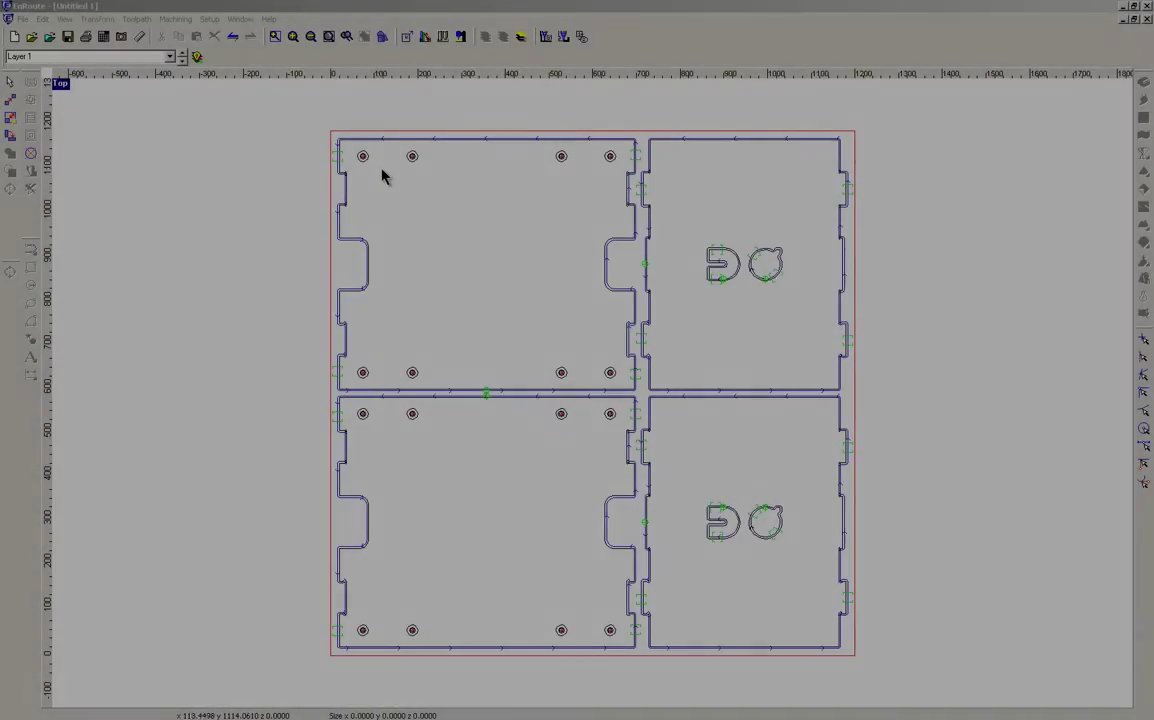
Zoom into the upper-left panel and select the outer circle of its top-left hole.
scroll(361, 151, "up", 2)
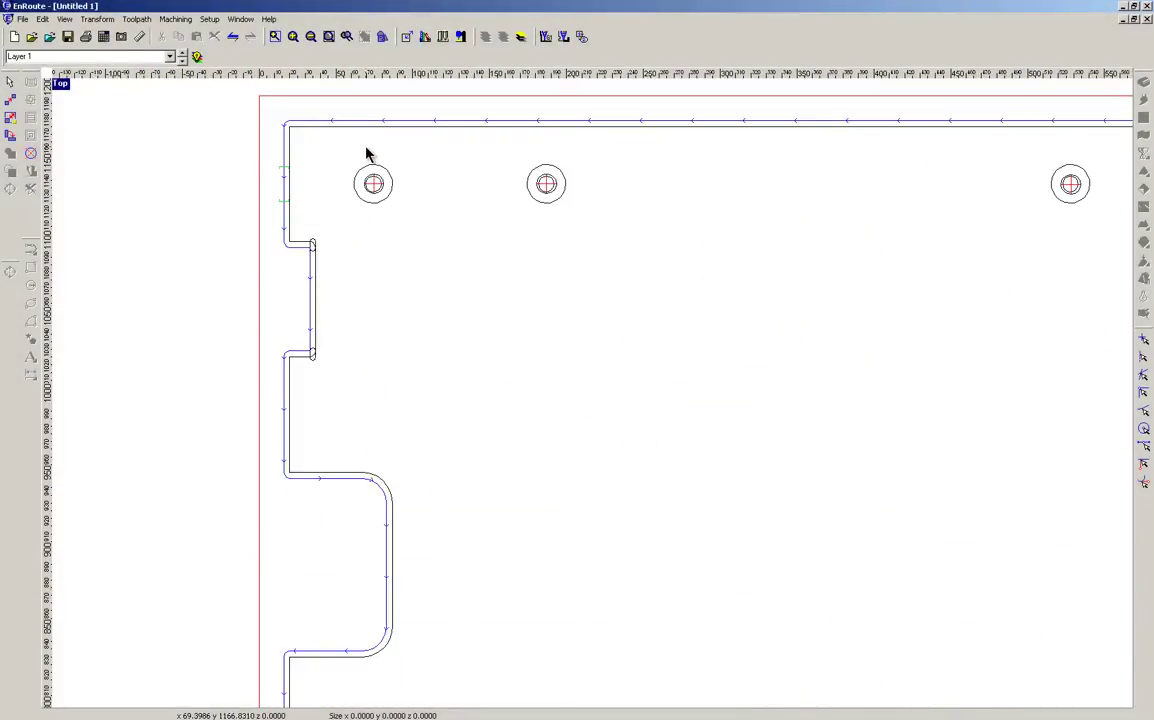
scroll(362, 150, "up", 2)
left_click(390, 178)
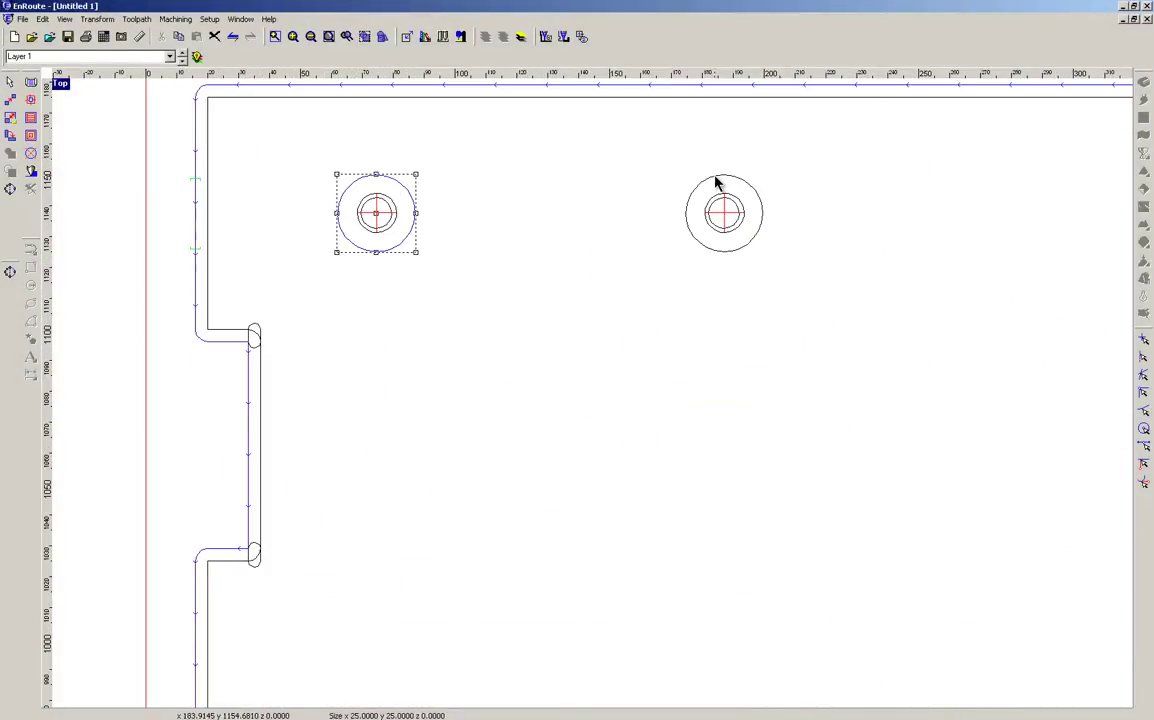
left_click(719, 185)
left_click(628, 172)
left_click(371, 181)
left_click(489, 180)
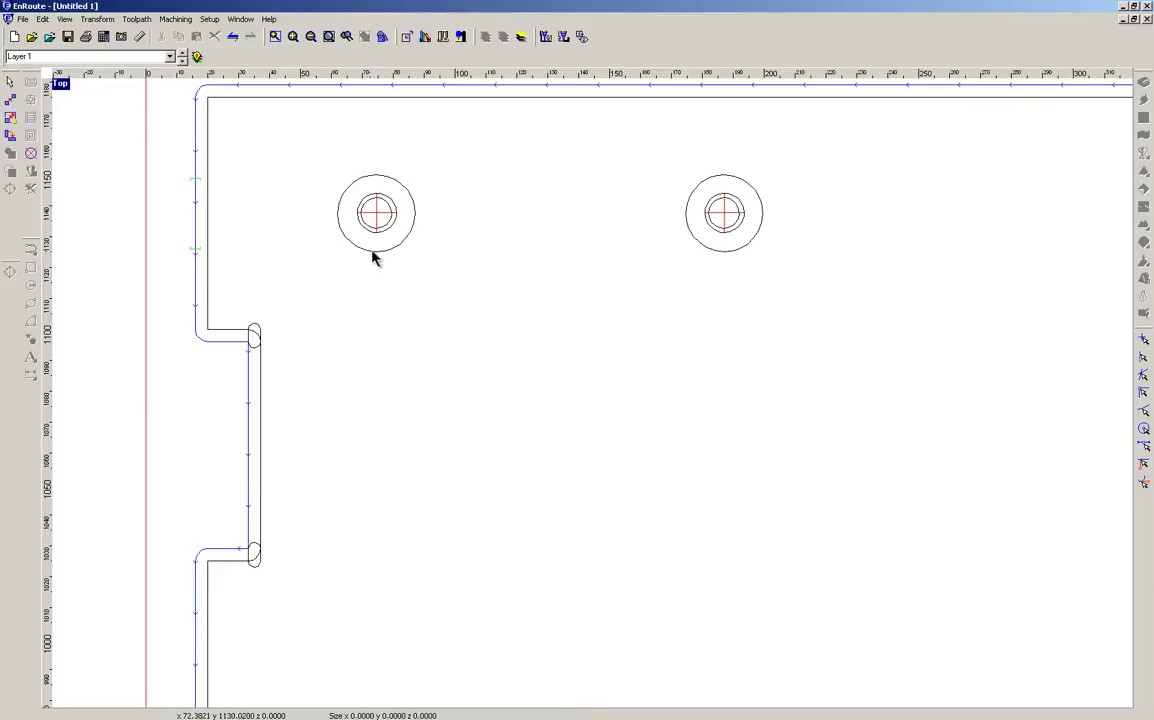
left_click(343, 234)
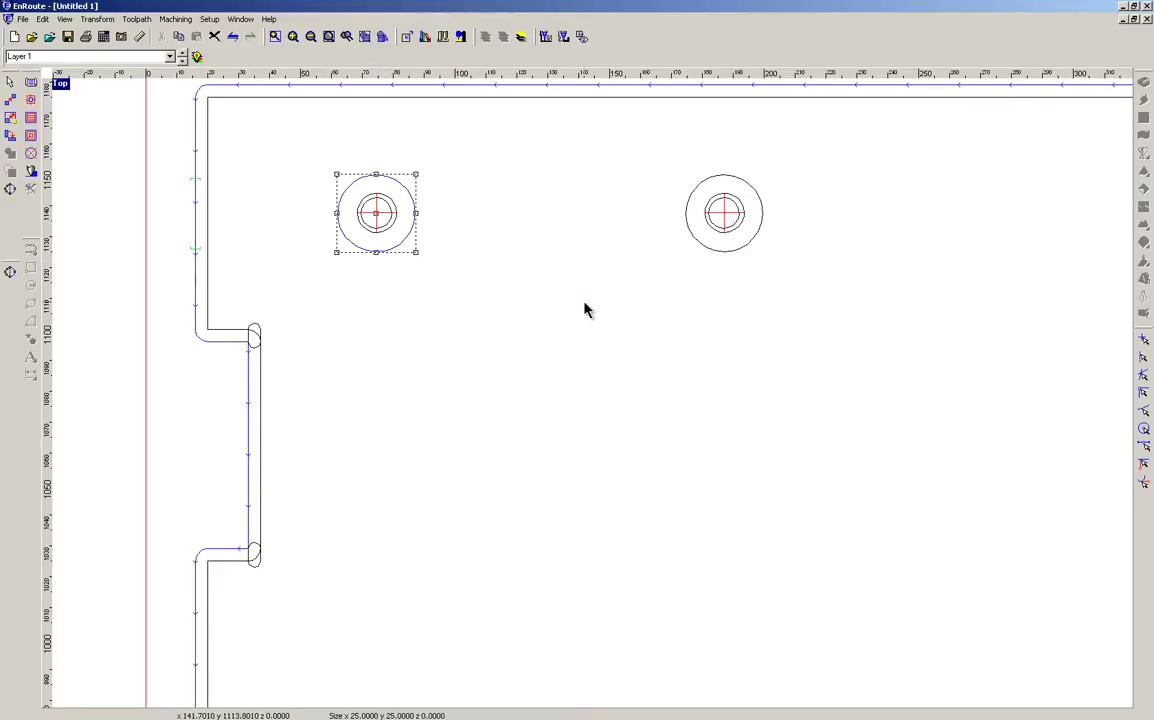
Start an island fill for the circle with the 8mm Rougher added as tool 1.
left_click(31, 137)
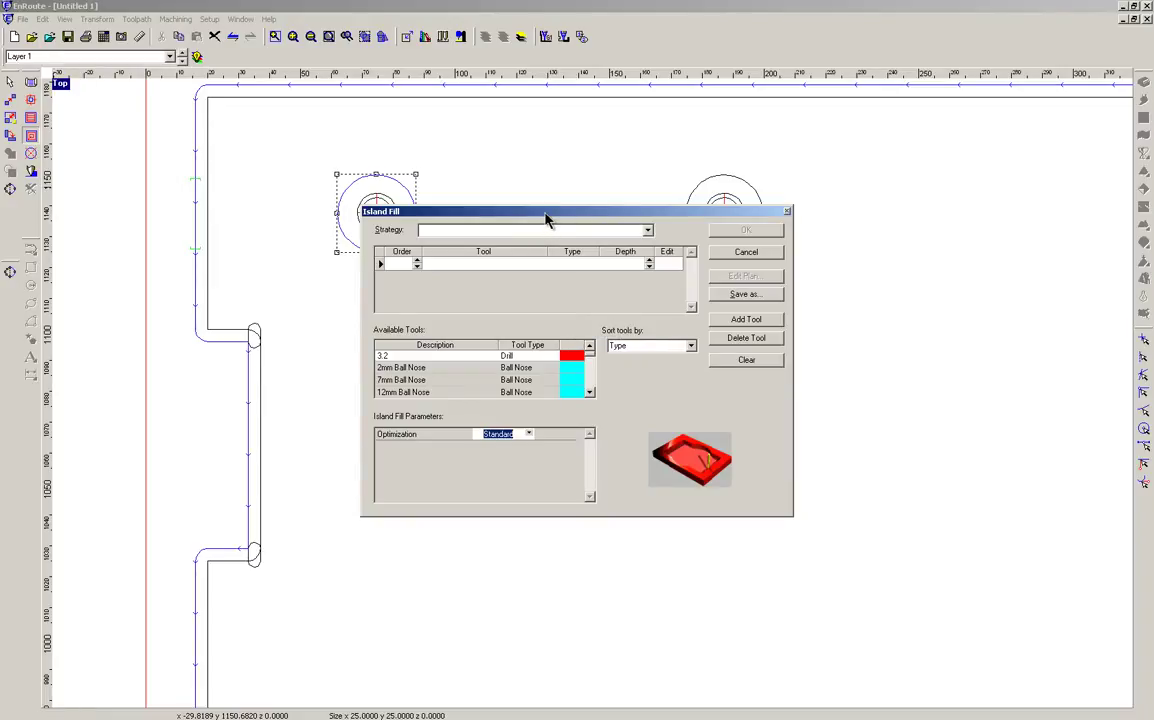
left_click_drag(544, 219, 481, 287)
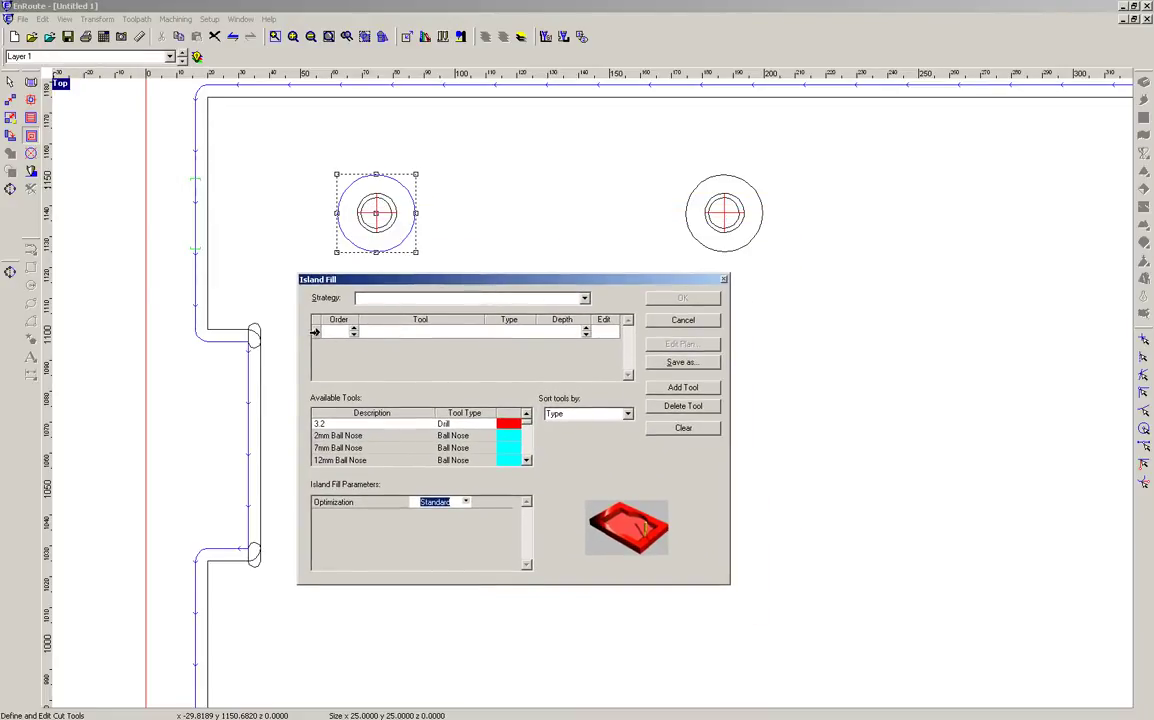
left_click(527, 463)
left_click(527, 463)
left_click(527, 463)
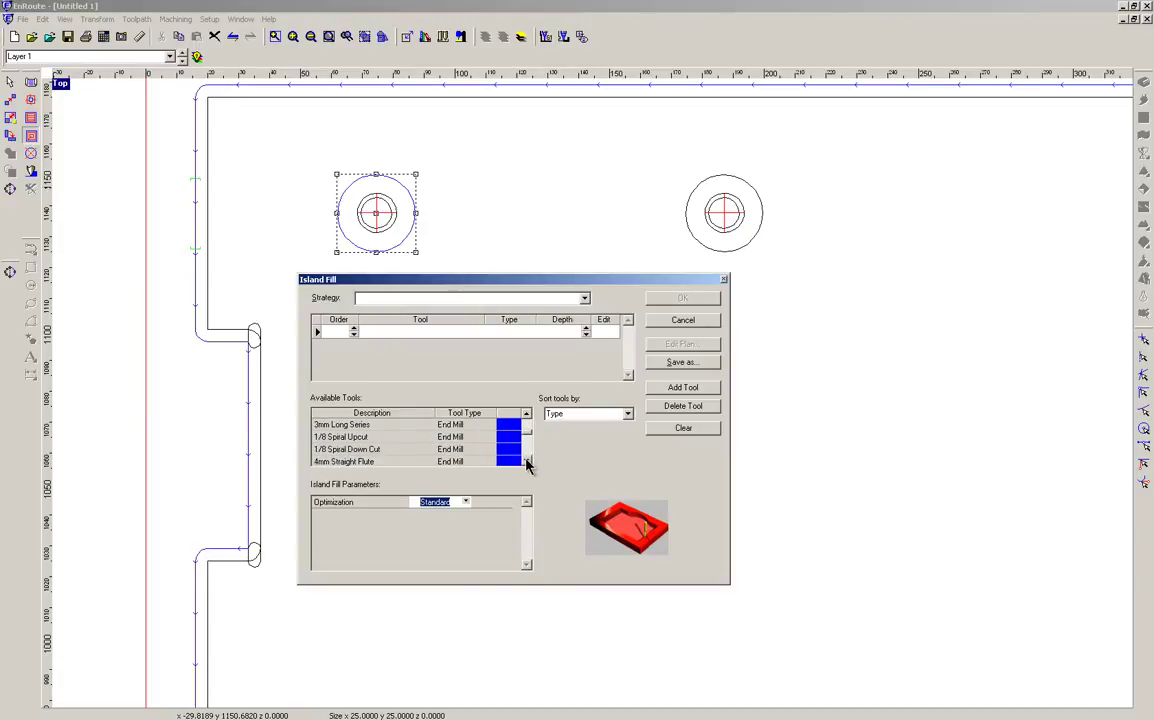
left_click(527, 463)
left_click(527, 463)
left_click(527, 463)
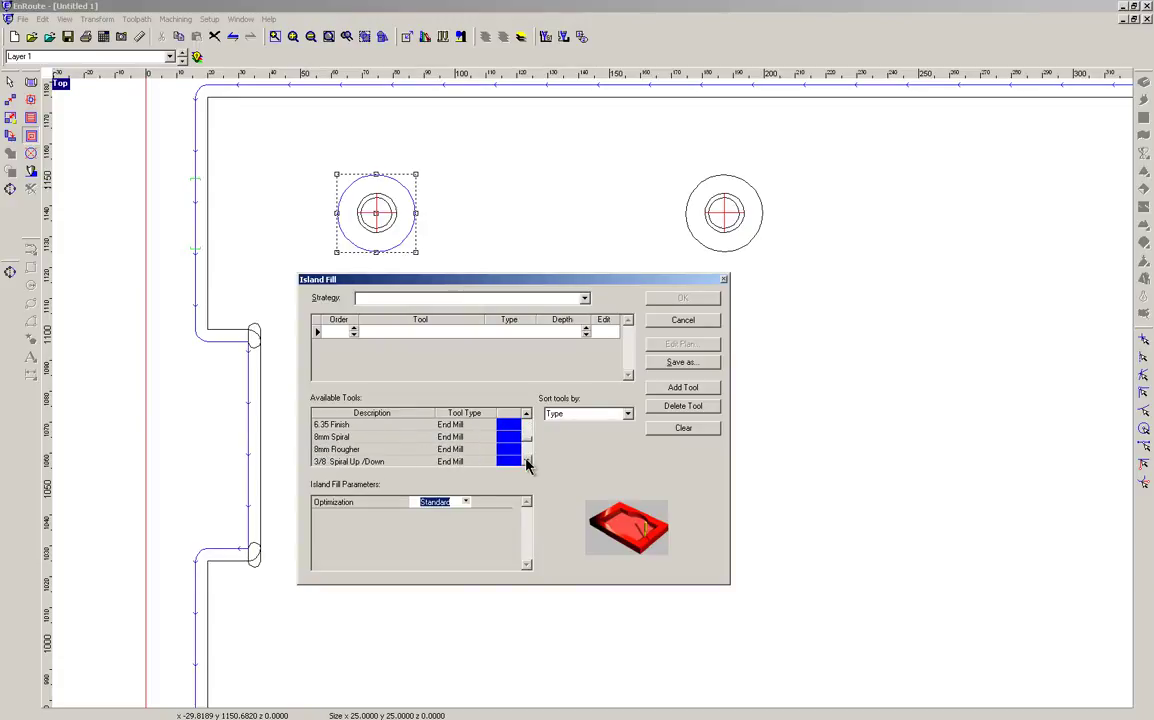
double_click(356, 450)
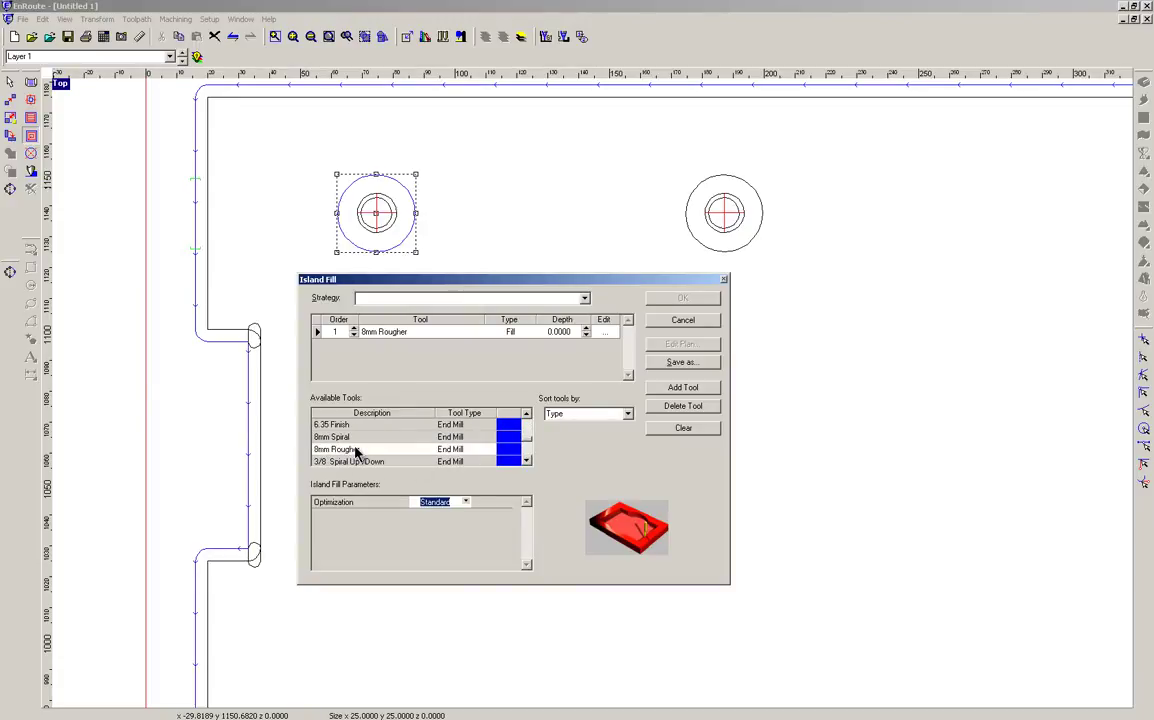
Give the 8mm Rougher cut 5 mm final depth, 3000 feed and 1000 plunge, and create the fill.
left_click(606, 336)
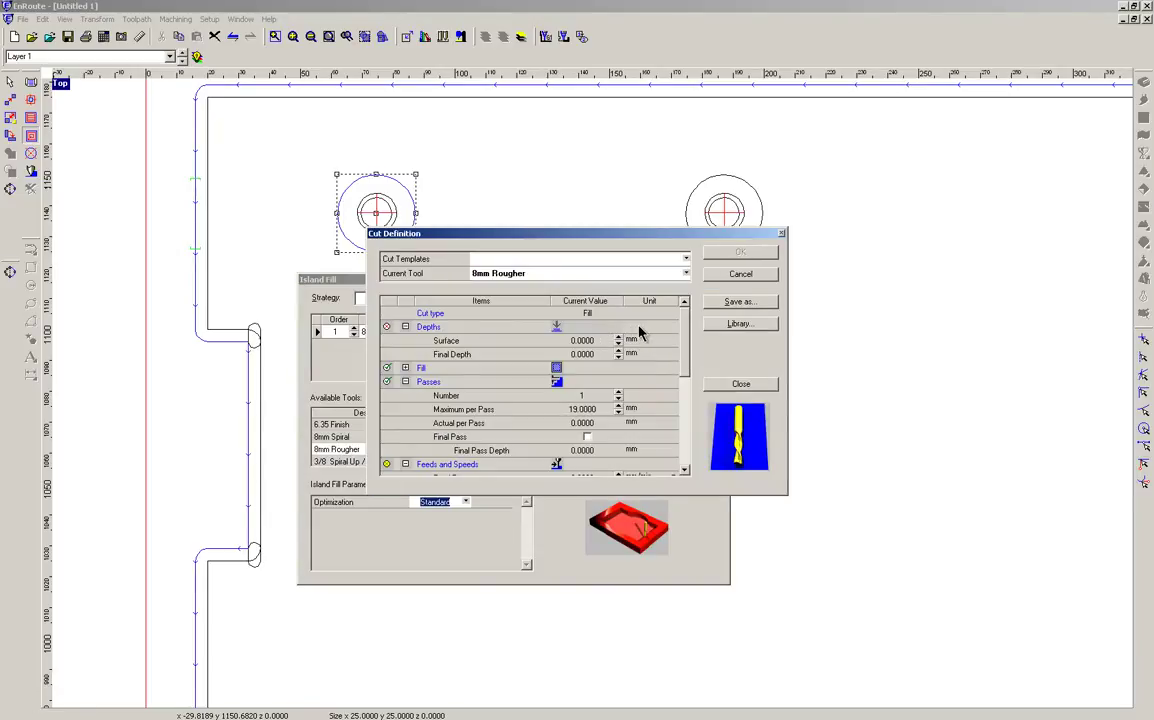
scroll(620, 305, "down", 1)
scroll(620, 305, "up", 1)
left_click(575, 354)
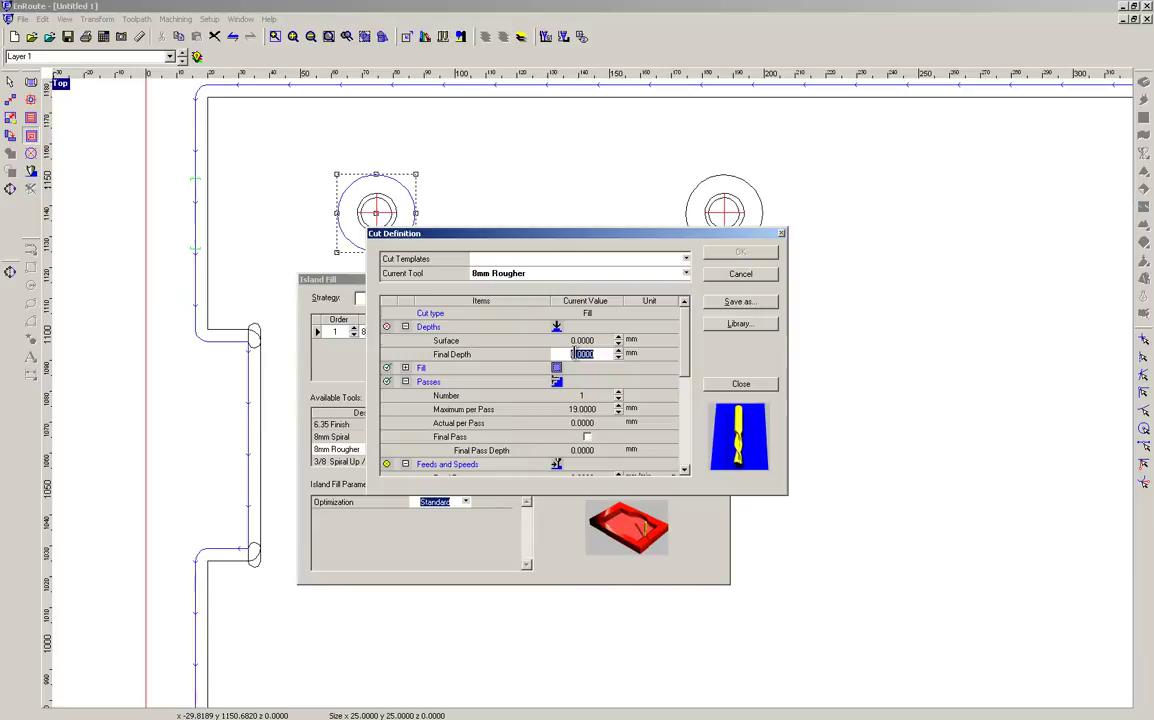
type("5")
left_click(595, 396)
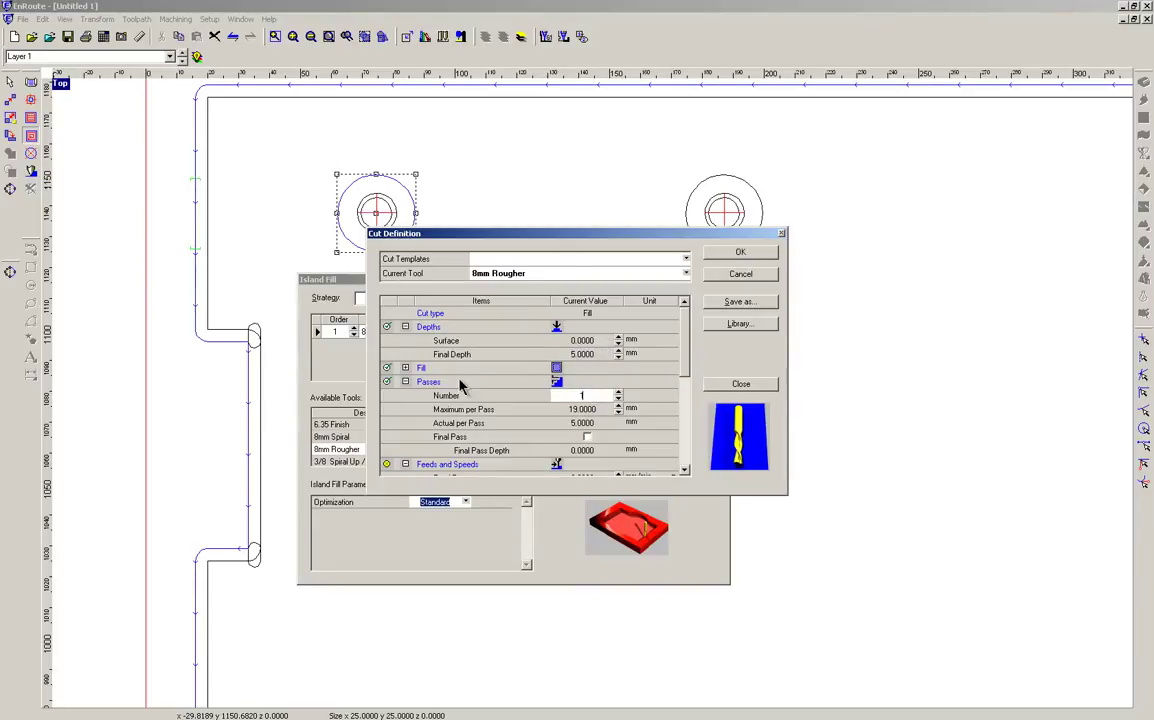
left_click_drag(686, 362, 683, 407)
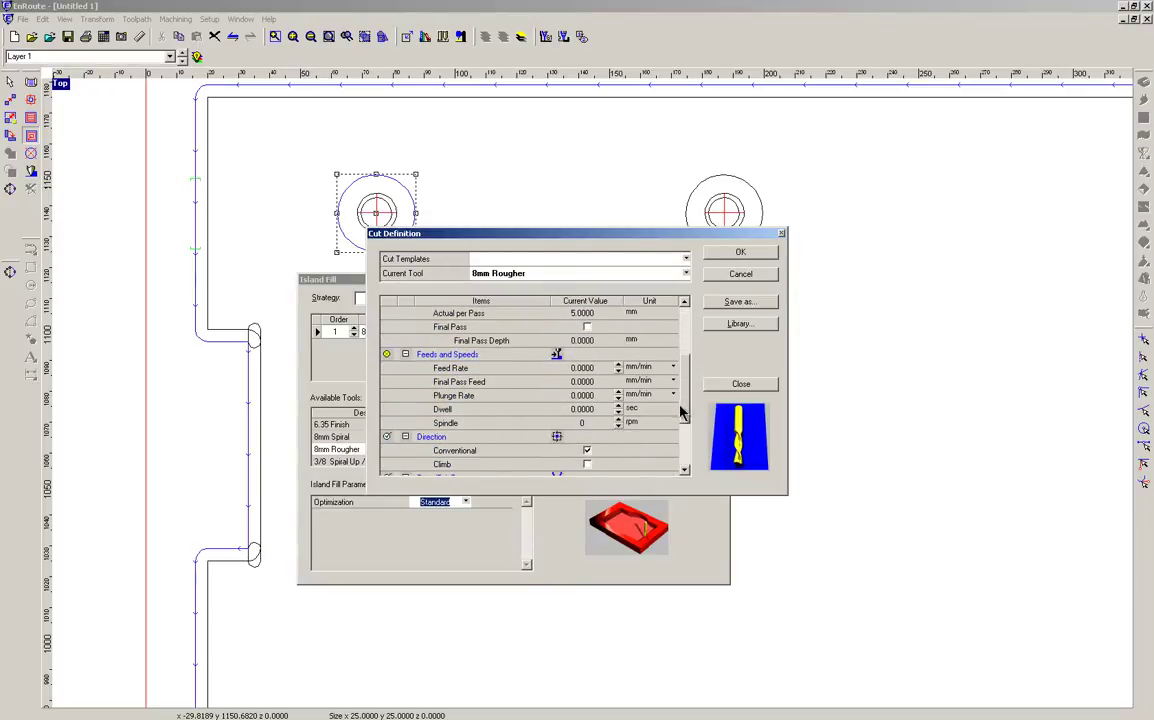
left_click(589, 367)
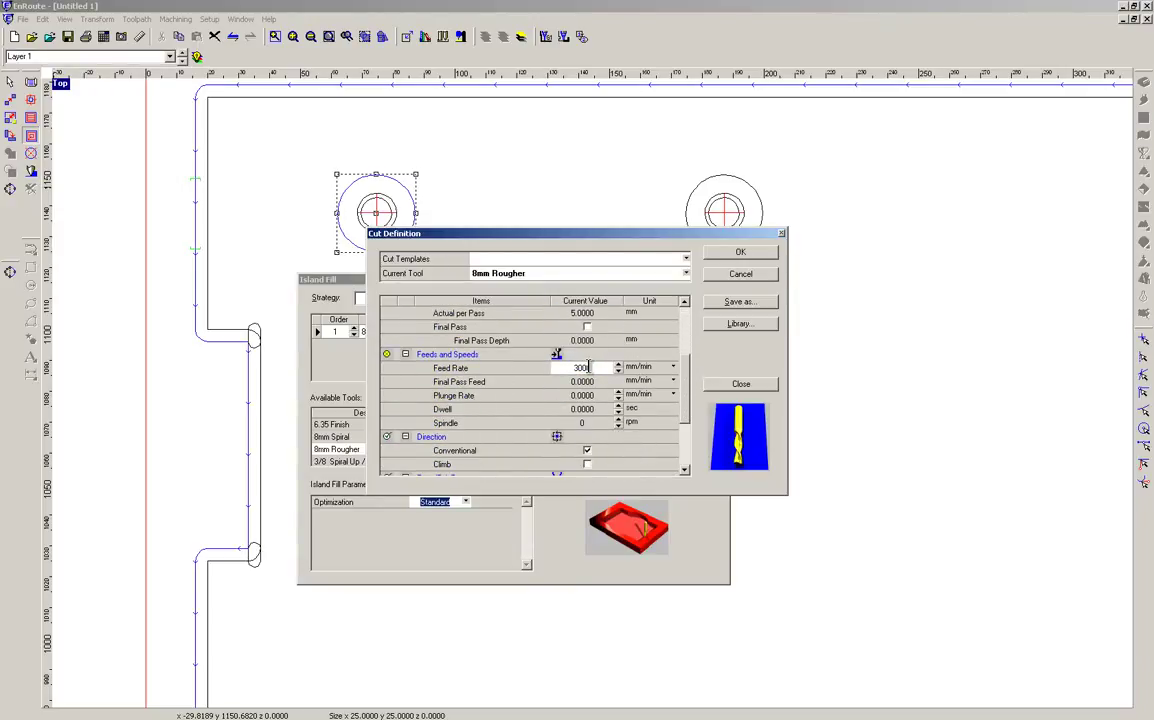
left_click(580, 395)
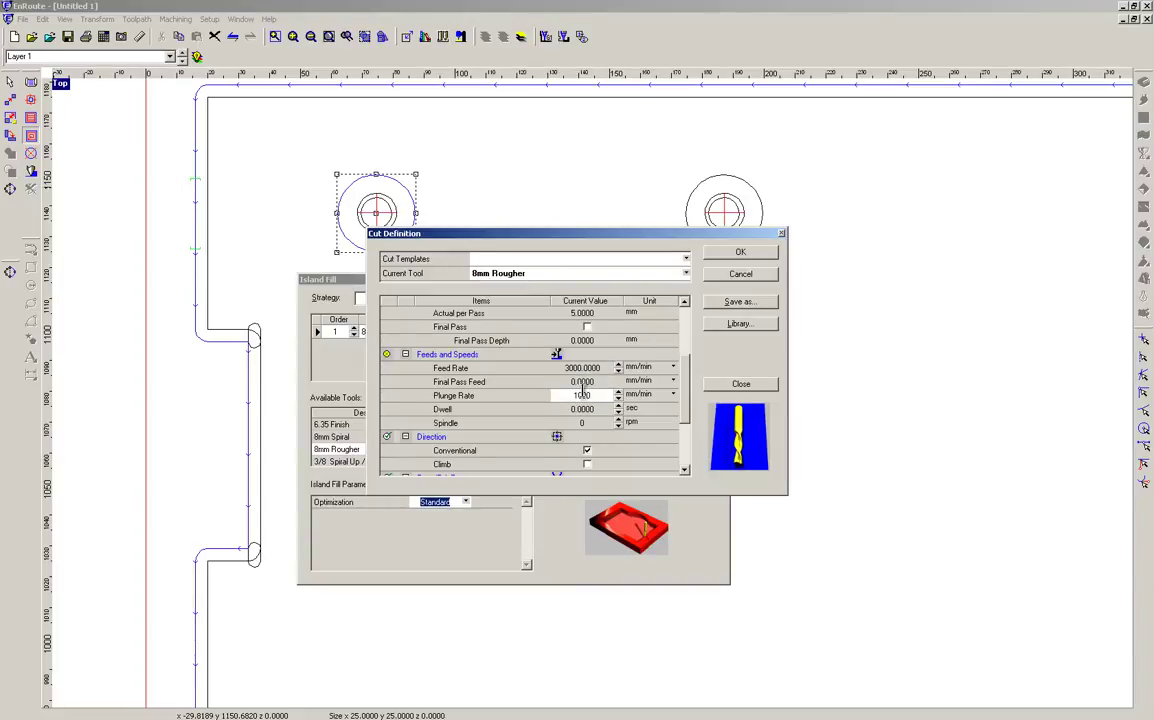
left_click(585, 367)
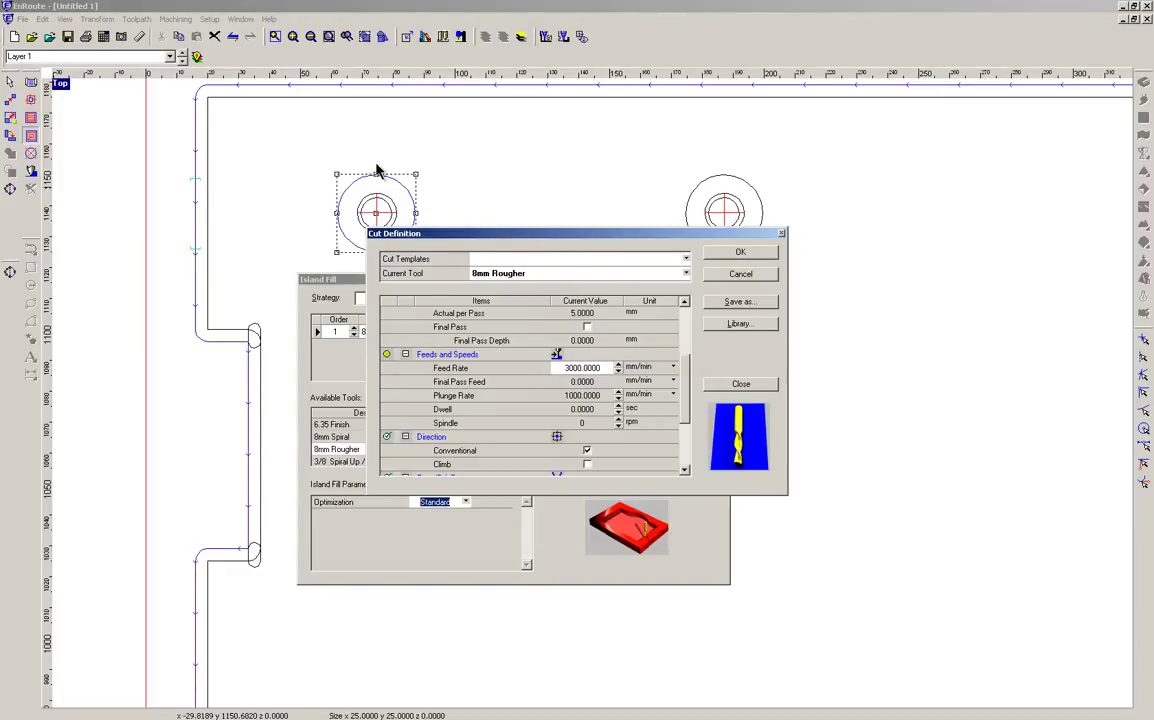
left_click_drag(686, 377, 686, 425)
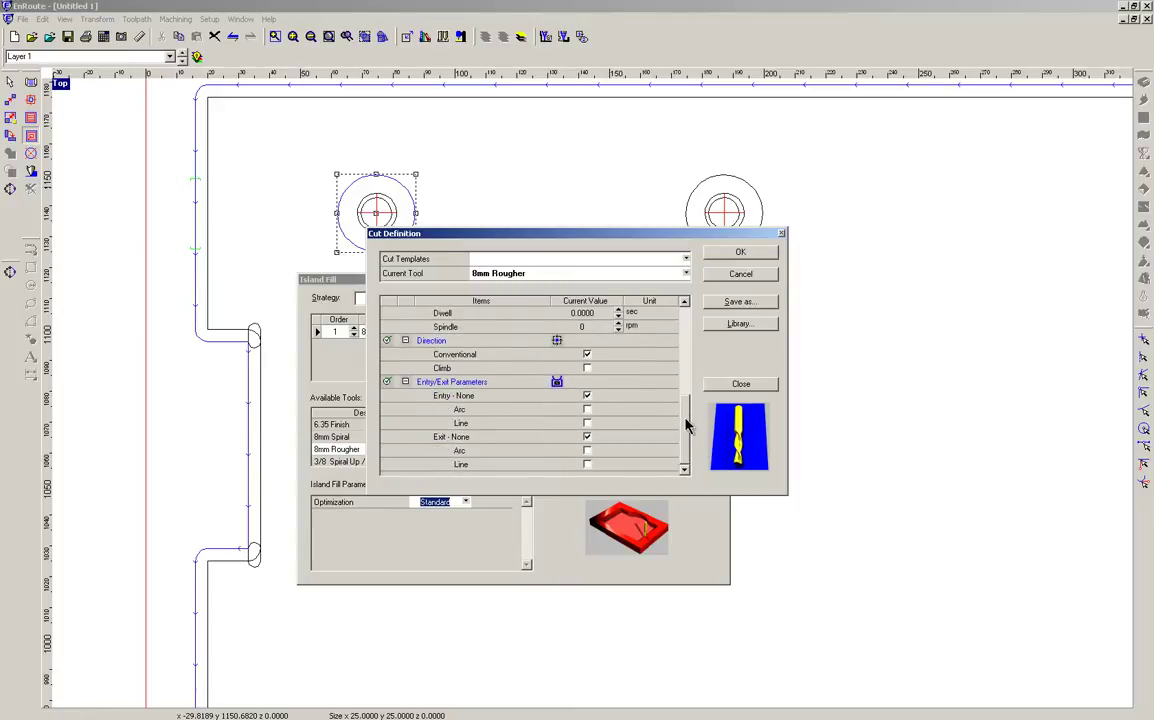
left_click(741, 253)
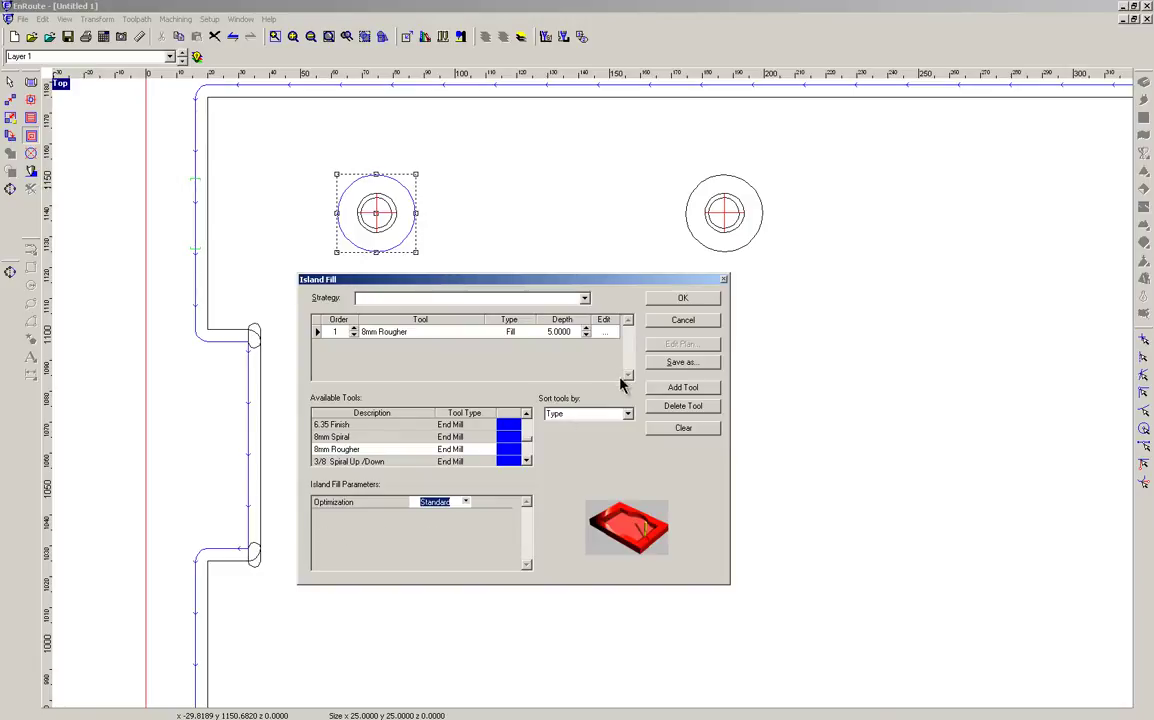
left_click(691, 303)
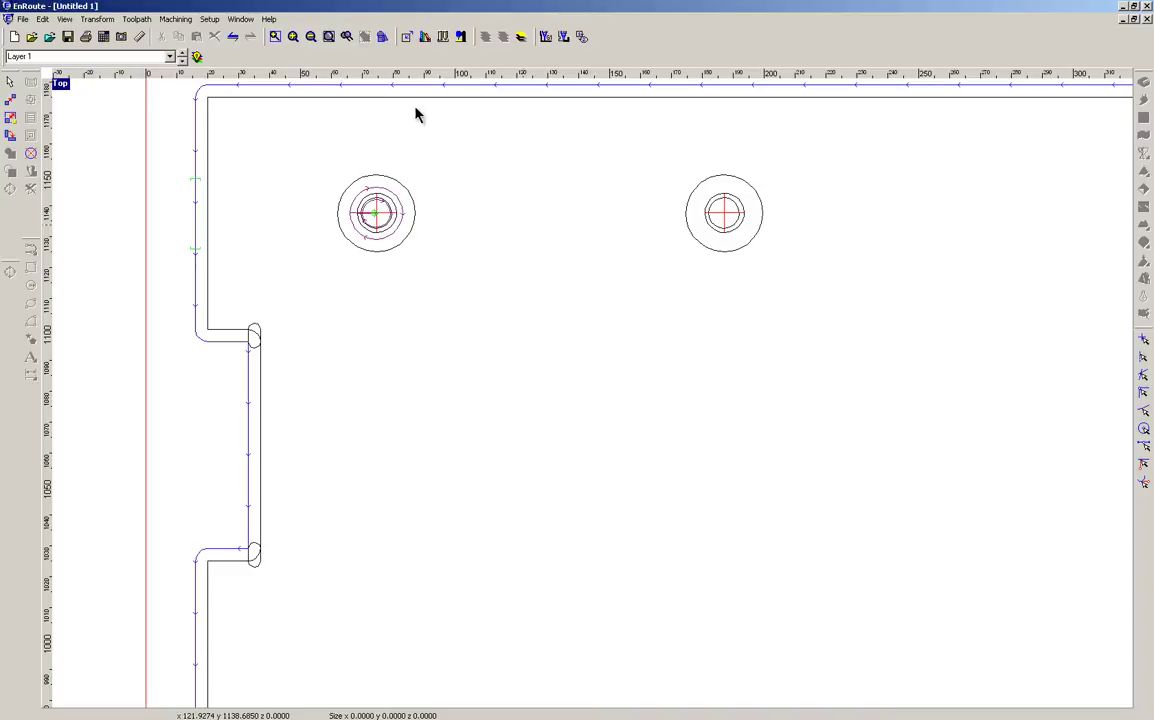
scroll(378, 150, "up", 4)
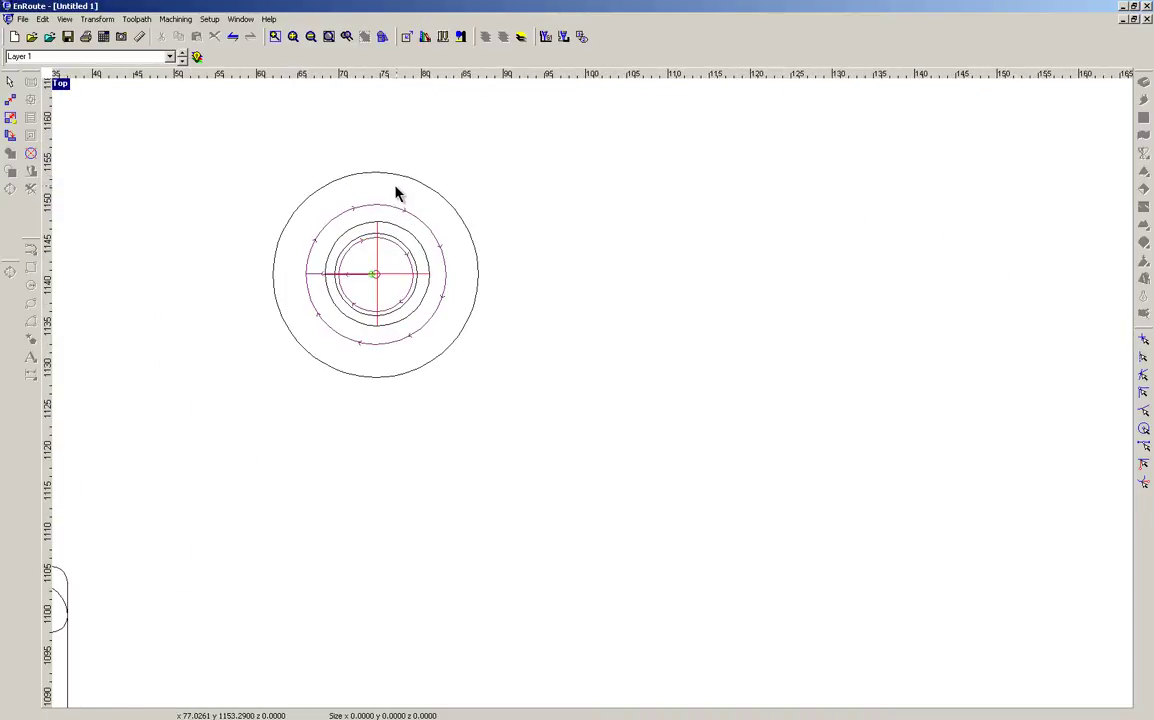
scroll(395, 182, "up", 1)
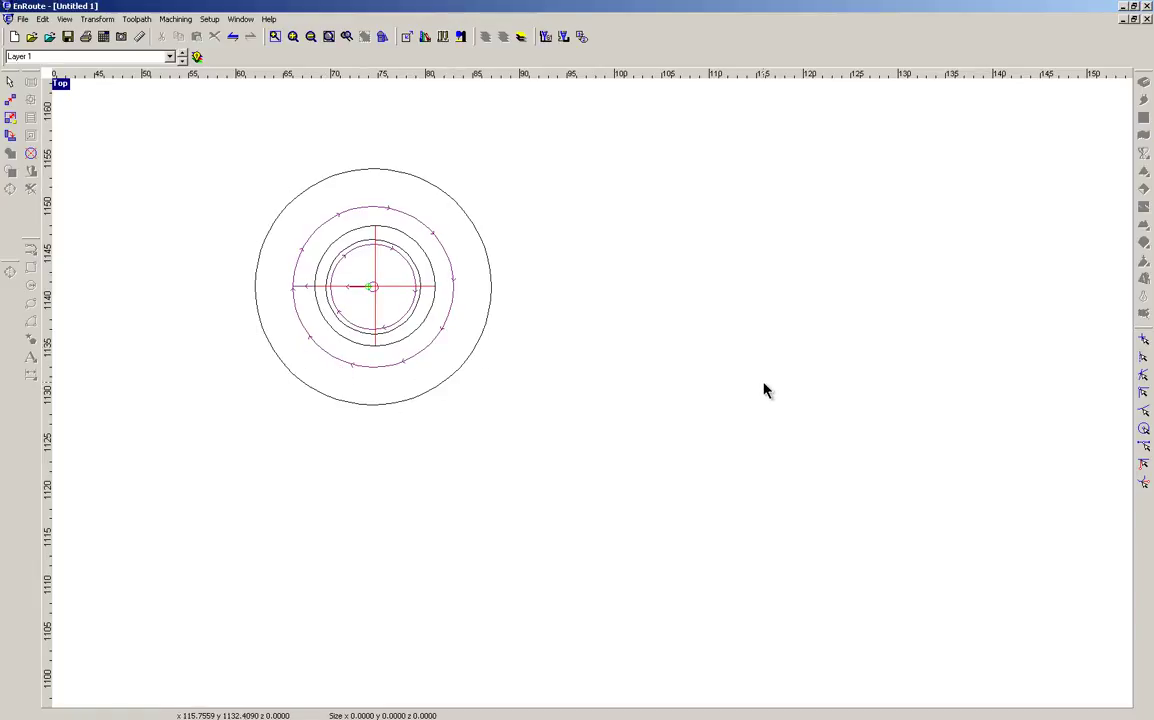
scroll(686, 347, "down", 5)
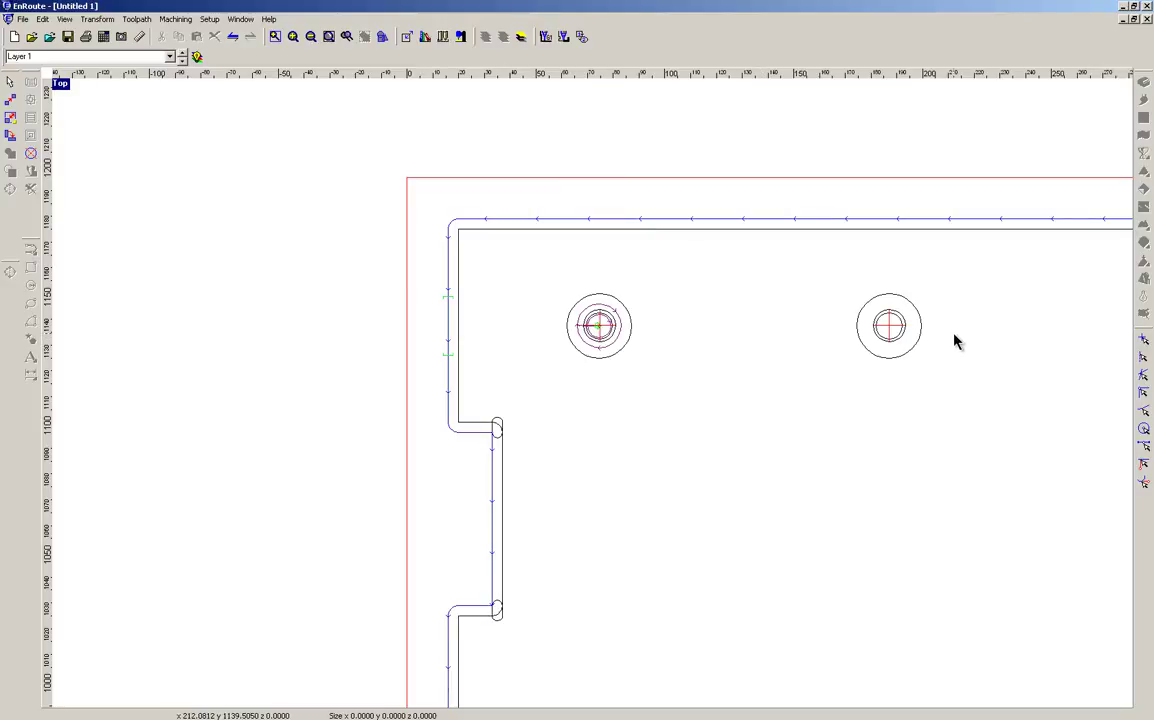
scroll(955, 341, "down", 3)
middle_click_drag(993, 376, 556, 363)
scroll(757, 348, "up", 2)
Add island fills to the second, third and fourth holes along the top edge.
right_click(757, 348)
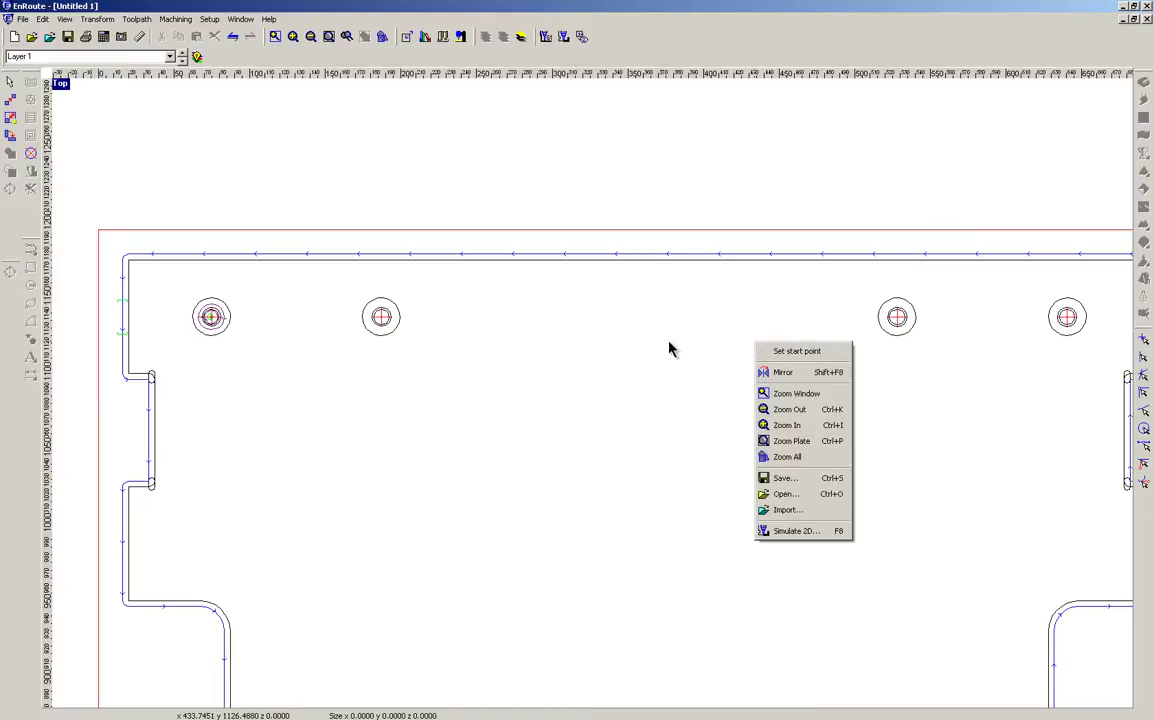
left_click(670, 347)
middle_click_drag(684, 352, 591, 347)
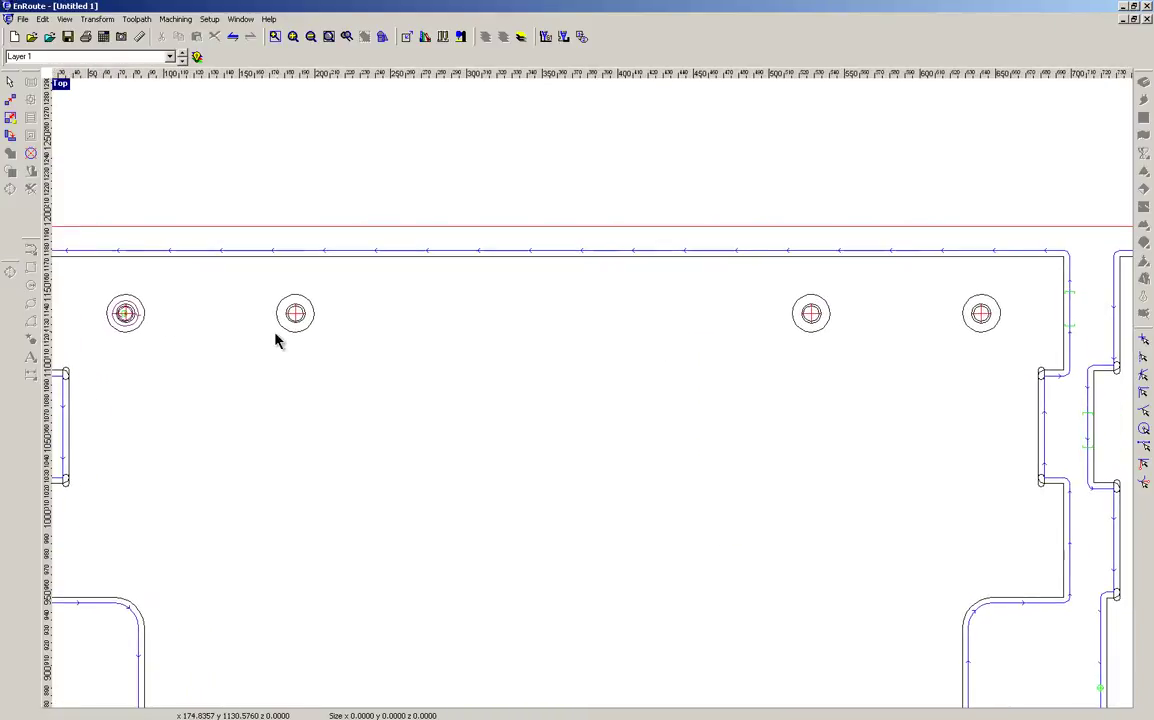
left_click(289, 334)
left_click(816, 332, "shift")
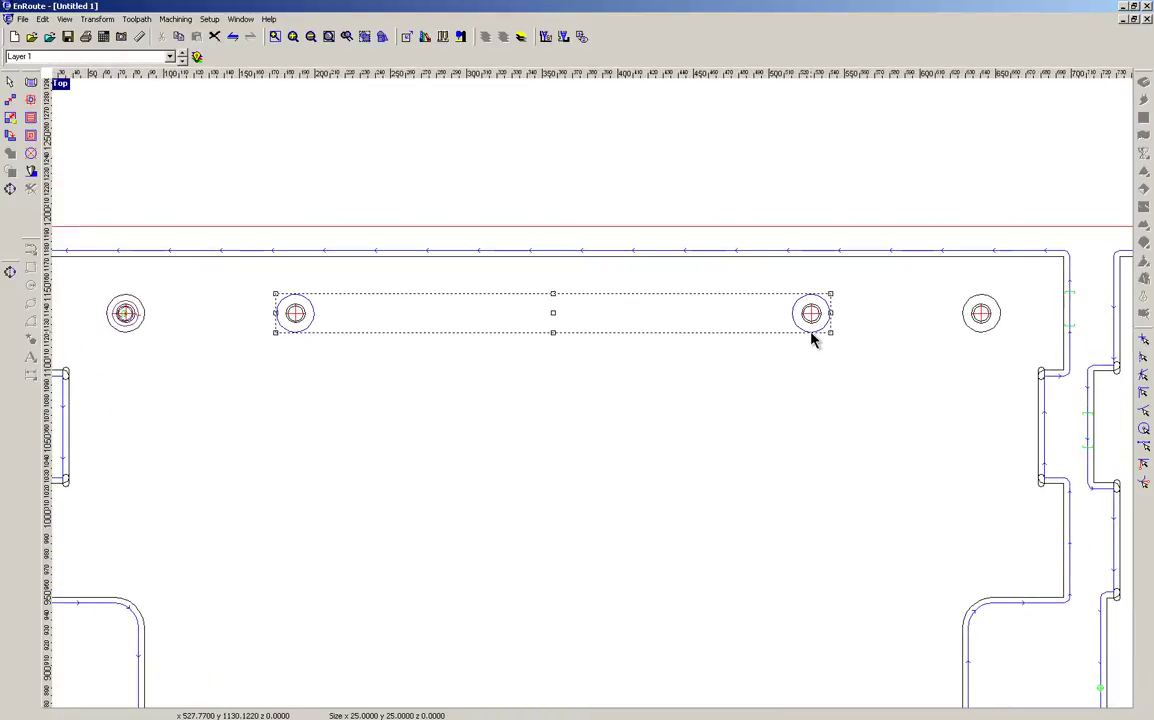
left_click(971, 333, "shift")
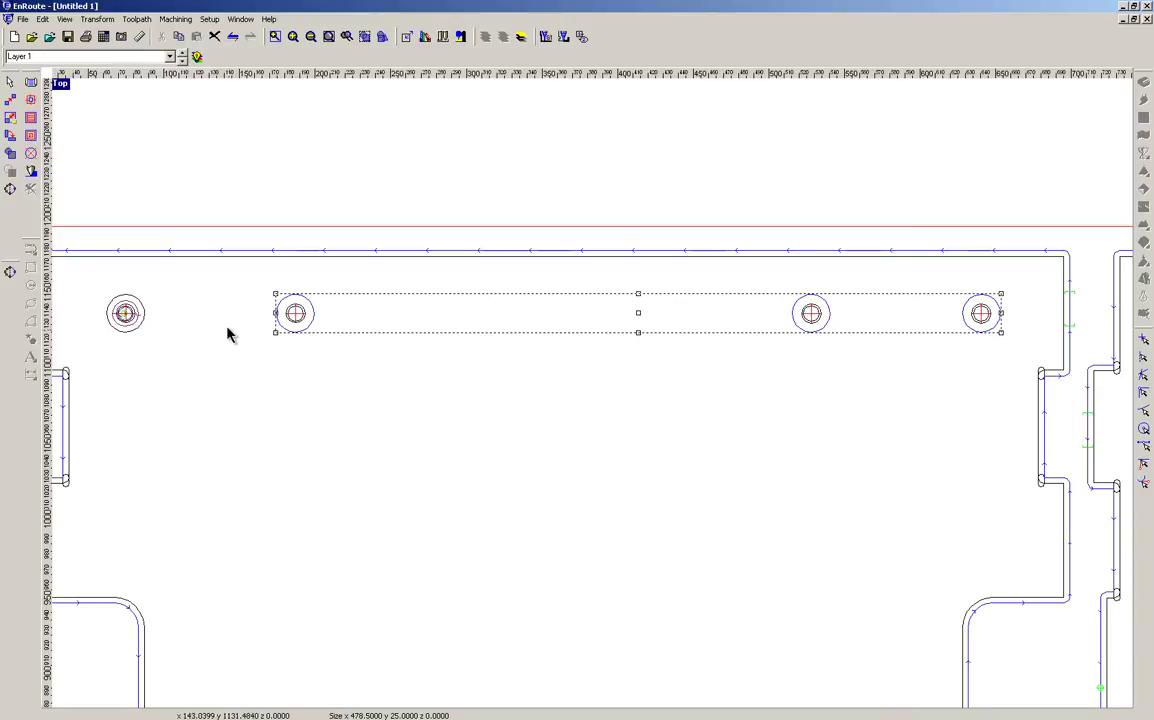
left_click(30, 135)
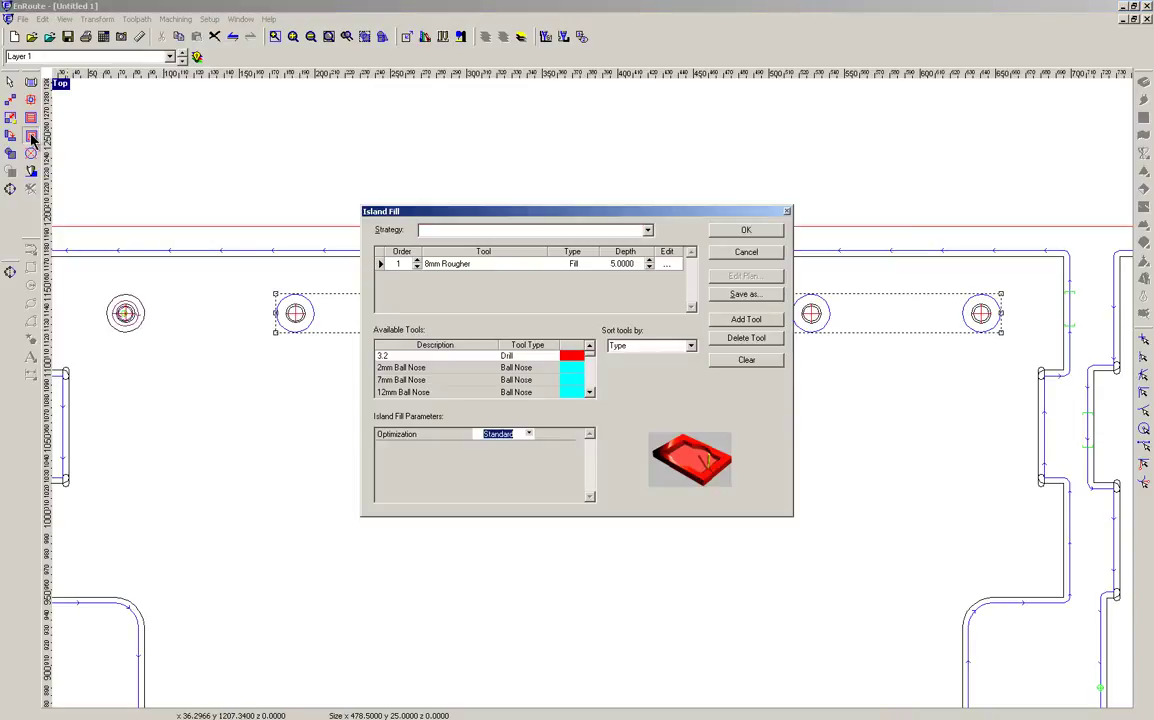
left_click(744, 231)
left_click(734, 211)
Add island fills to the selected holes in the upper and lower hole rows.
scroll(737, 178, "down", 5)
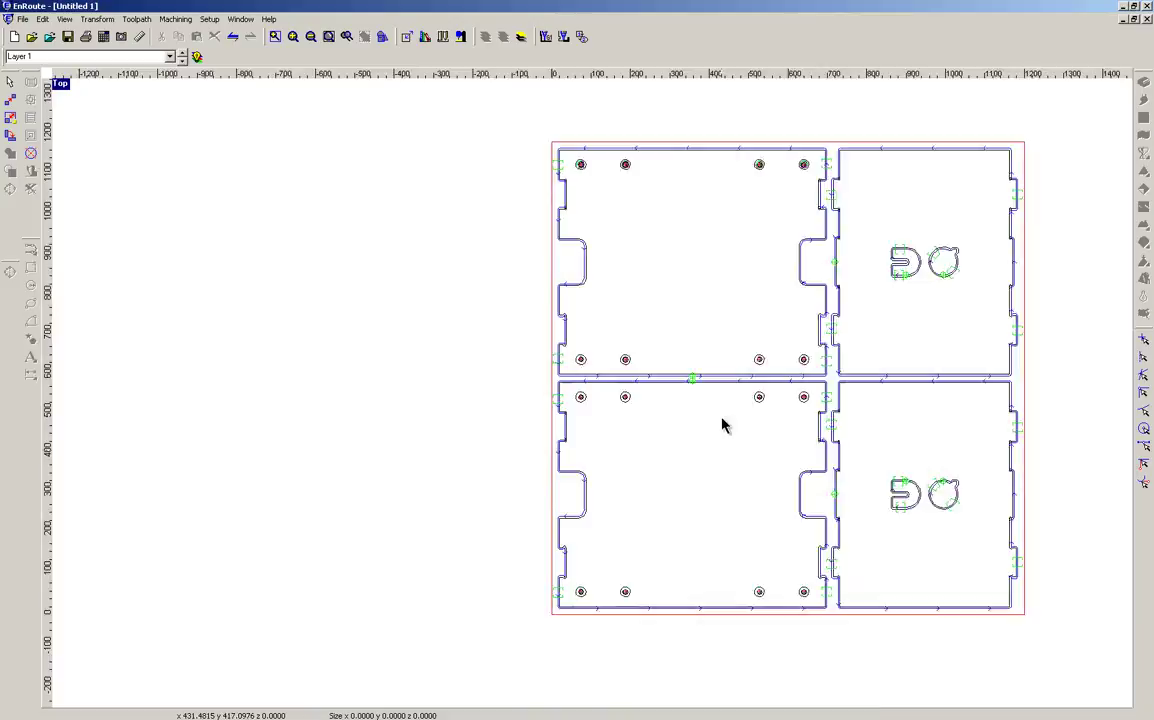
scroll(730, 405, "up", 4)
scroll(554, 353, "up", 1)
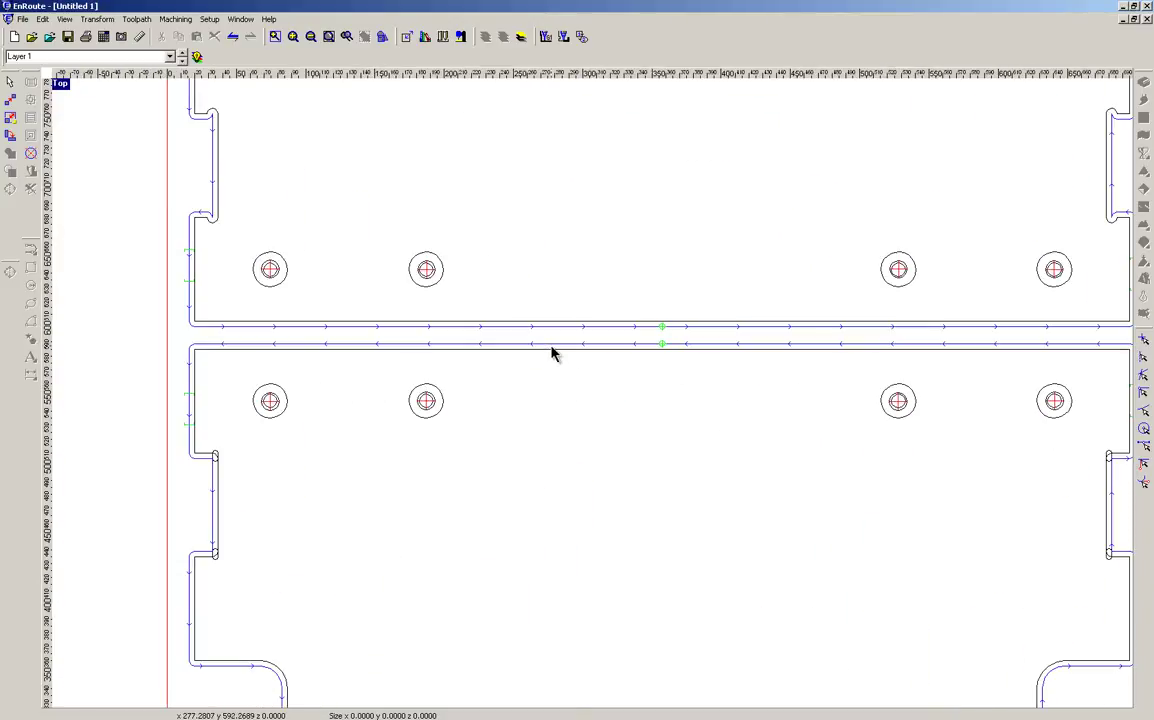
left_click(1043, 290)
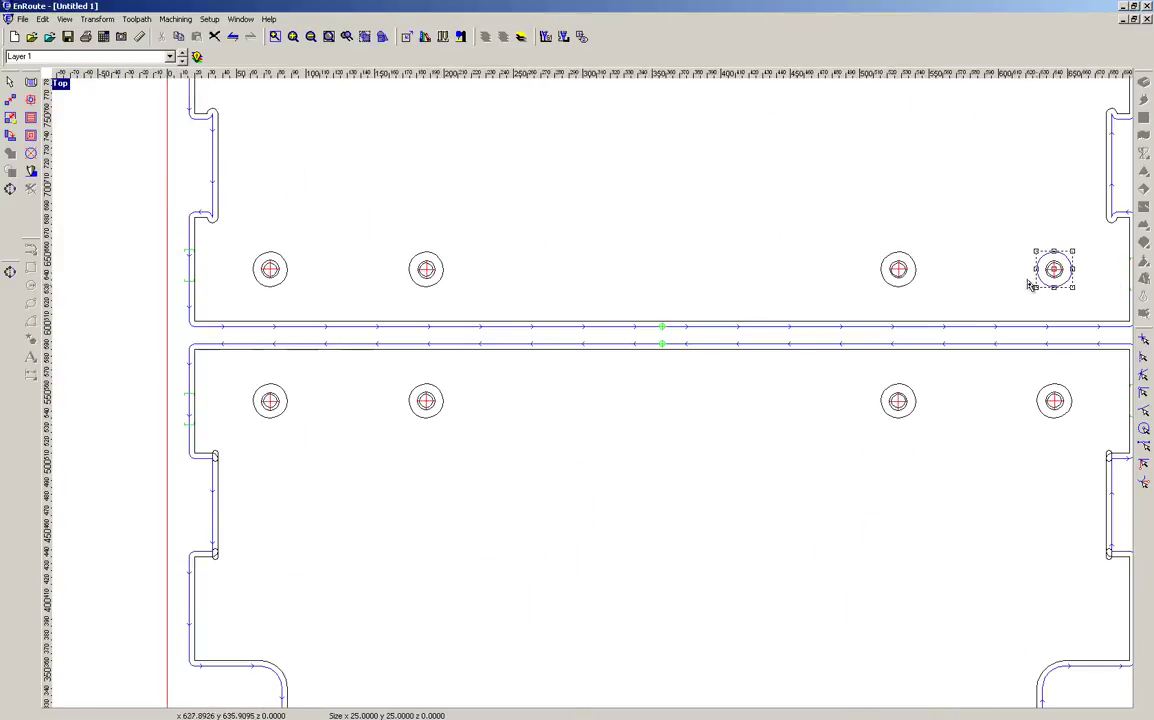
left_click(900, 290, "shift")
left_click(903, 393, "shift")
left_click(1048, 394, "shift")
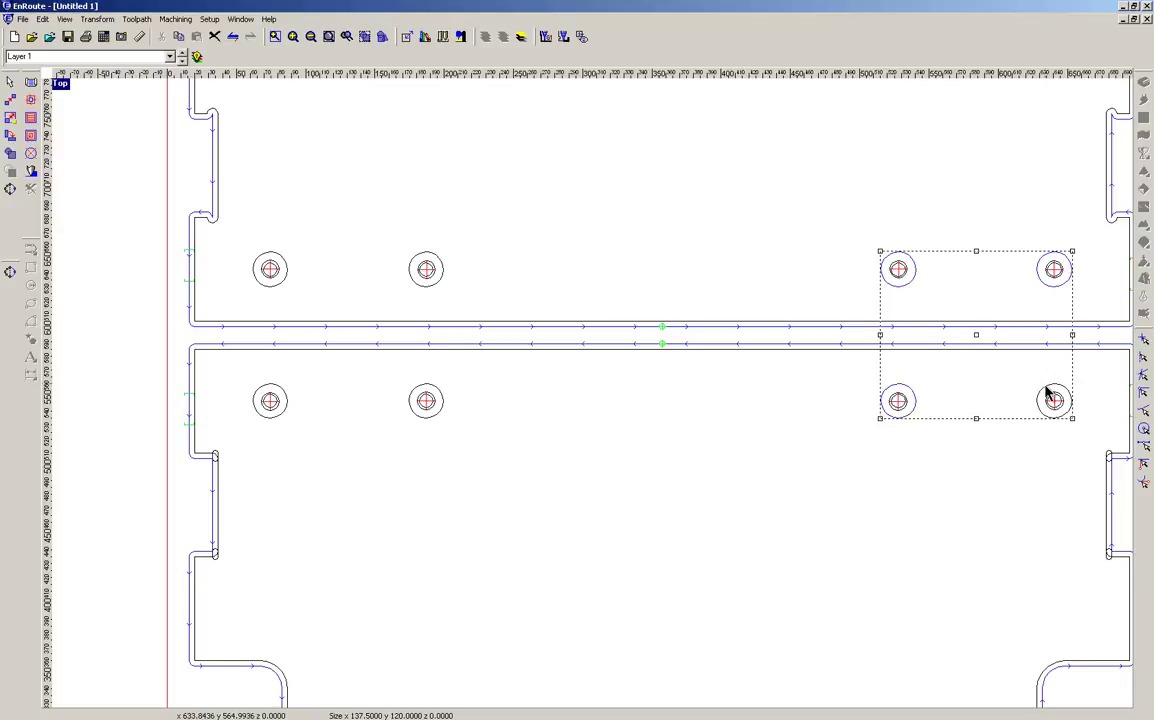
left_click(286, 399, "shift")
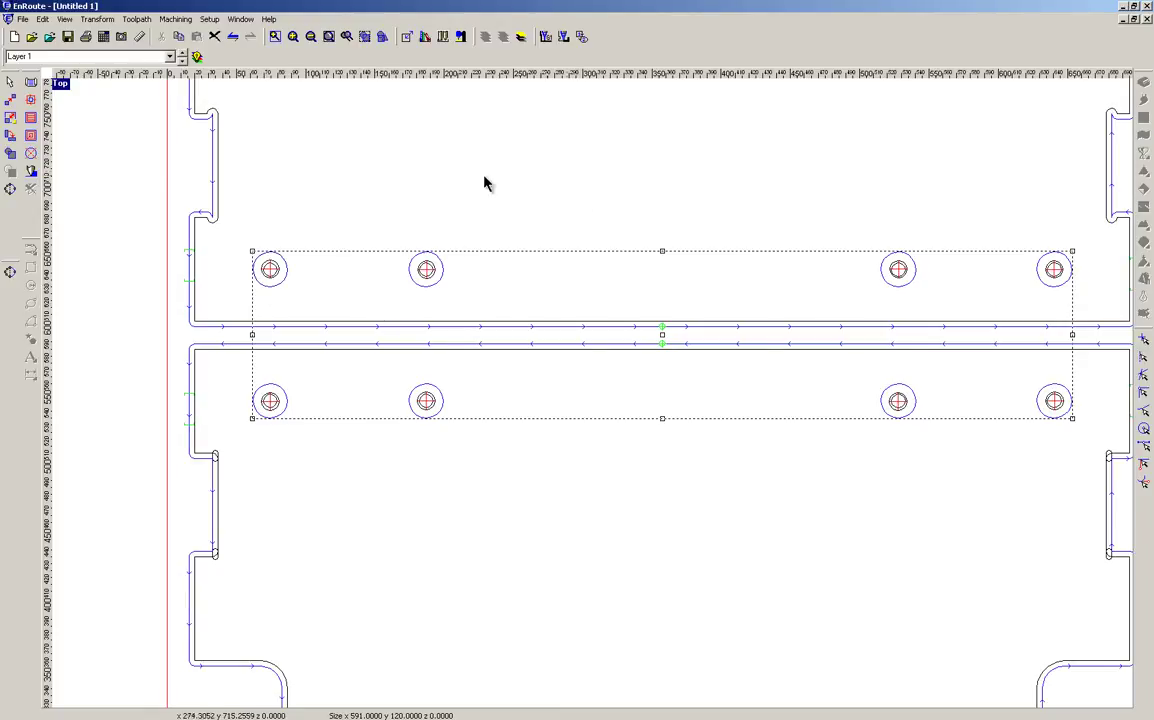
left_click(30, 135)
left_click(746, 231)
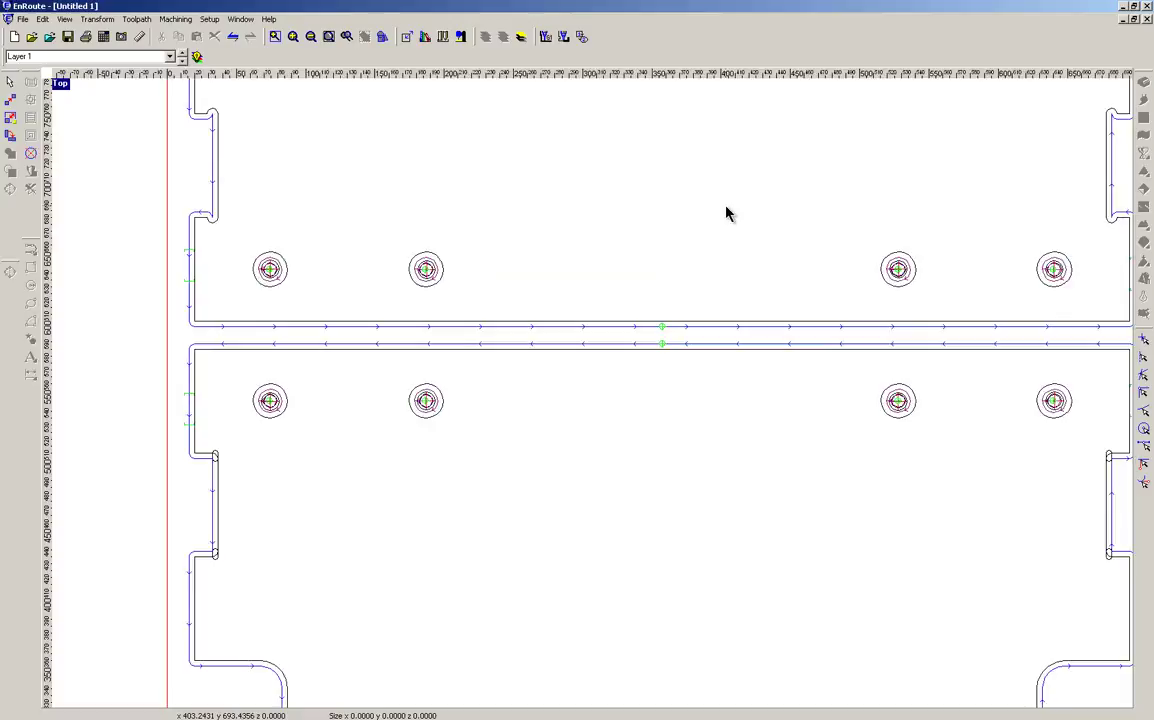
Add island fills to the lower panel's four holes.
scroll(719, 392, "down", 5)
scroll(744, 529, "up", 4)
scroll(744, 529, "up", 2)
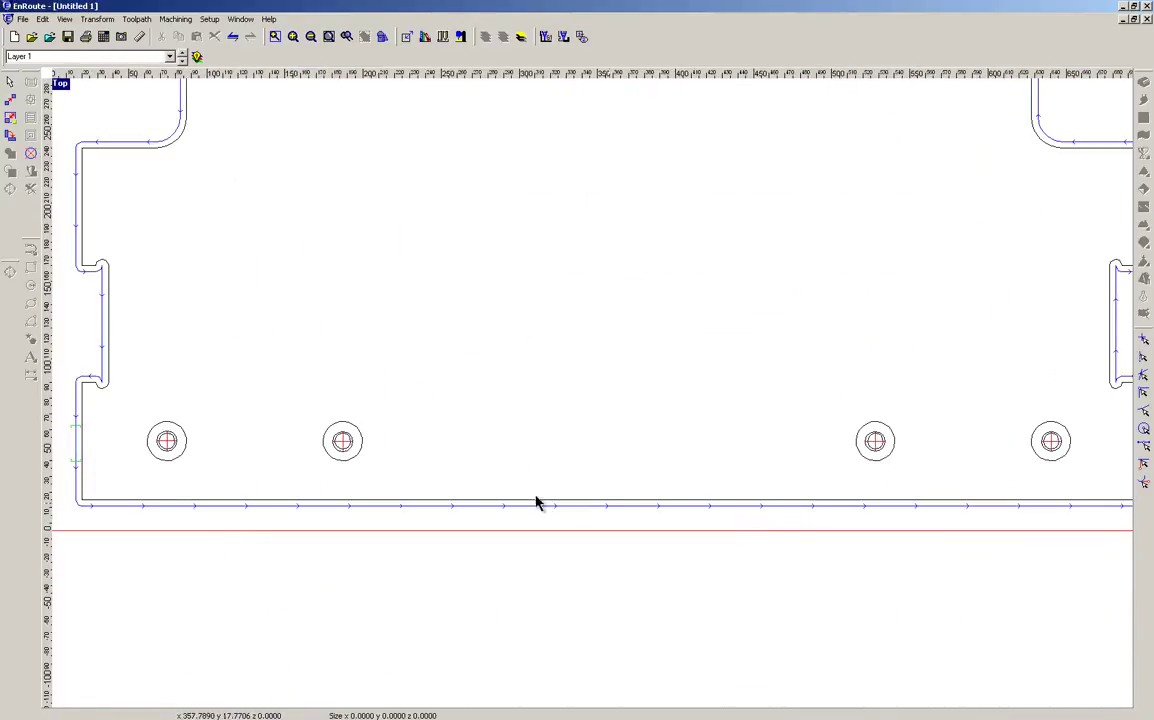
left_click(168, 461)
left_click(348, 463, "shift")
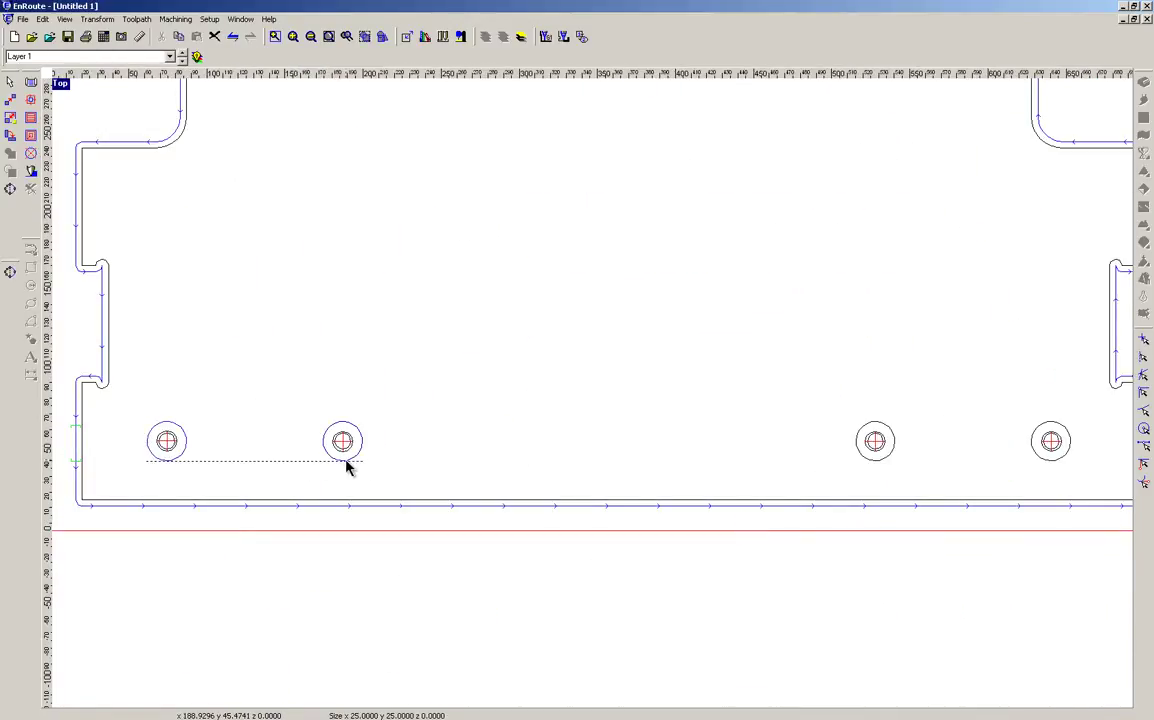
left_click(880, 463, "shift")
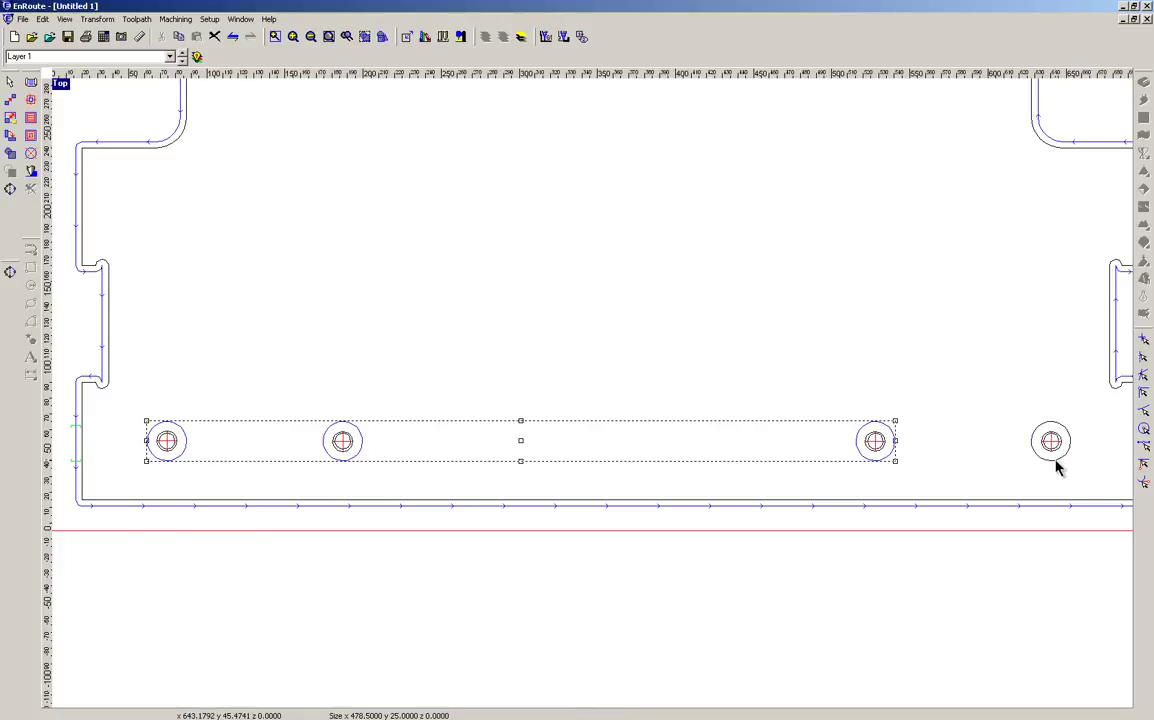
left_click(1056, 465, "shift")
left_click(31, 137)
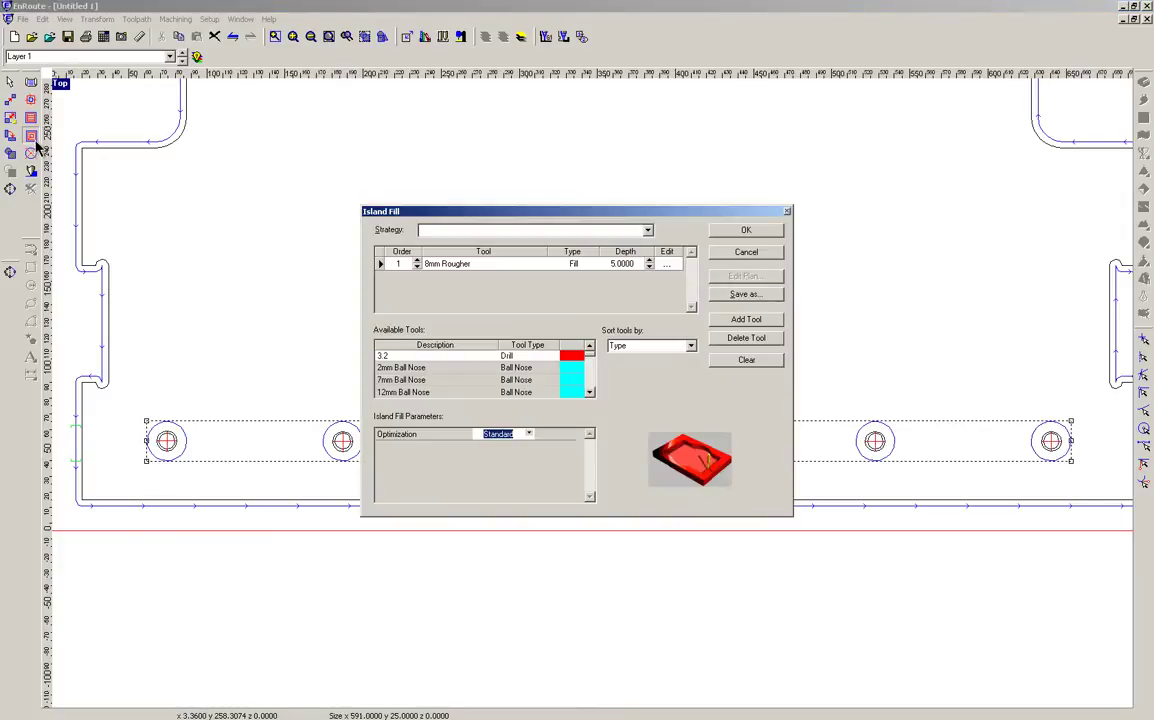
left_click(746, 231)
left_click(700, 247)
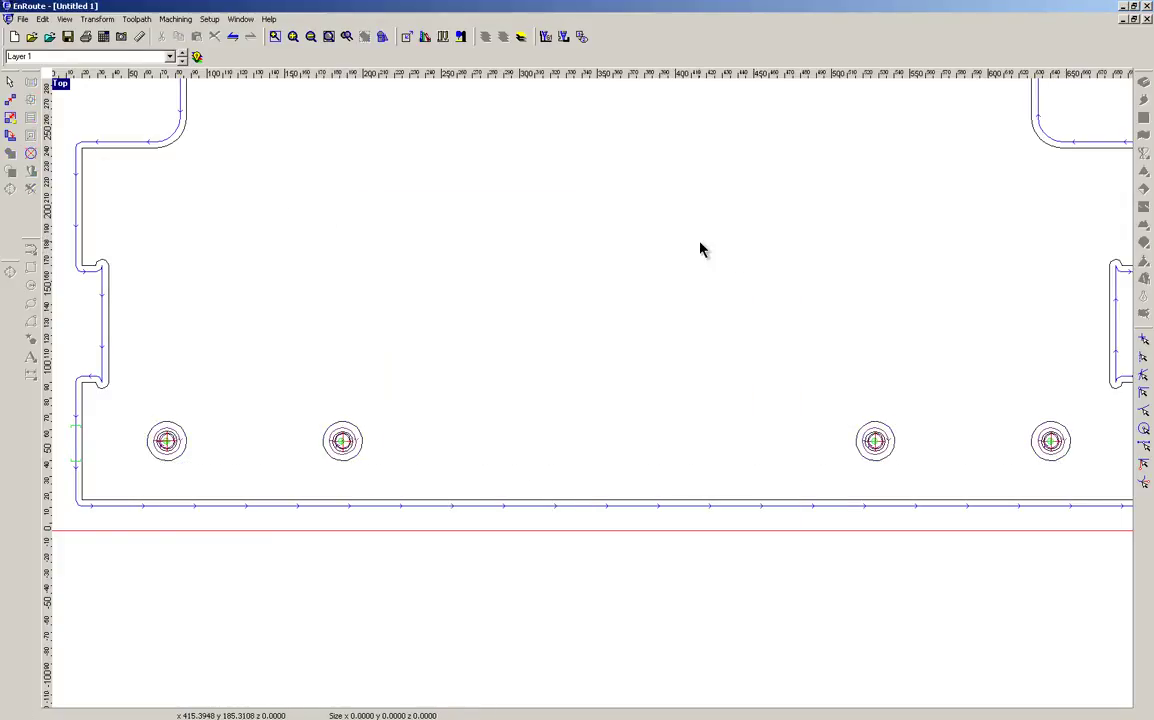
scroll(703, 237, "down", 4)
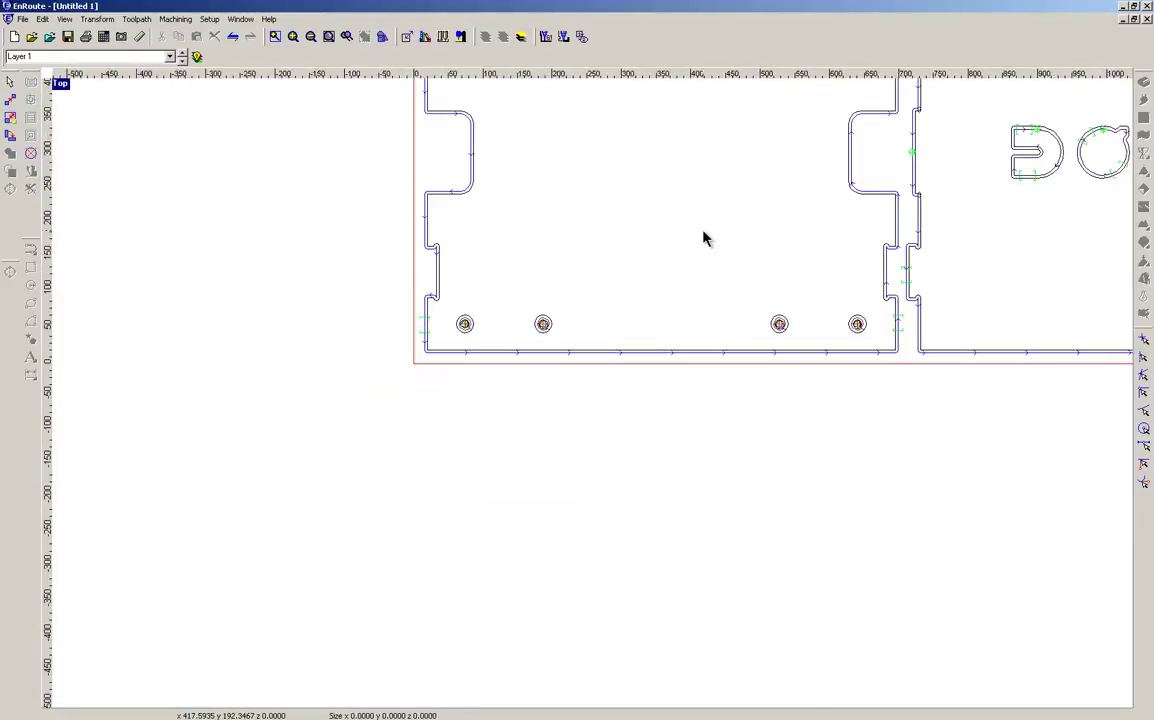
Zoom to the whole plate, then into the top-left notch, and select its small corner oval.
left_click(327, 38)
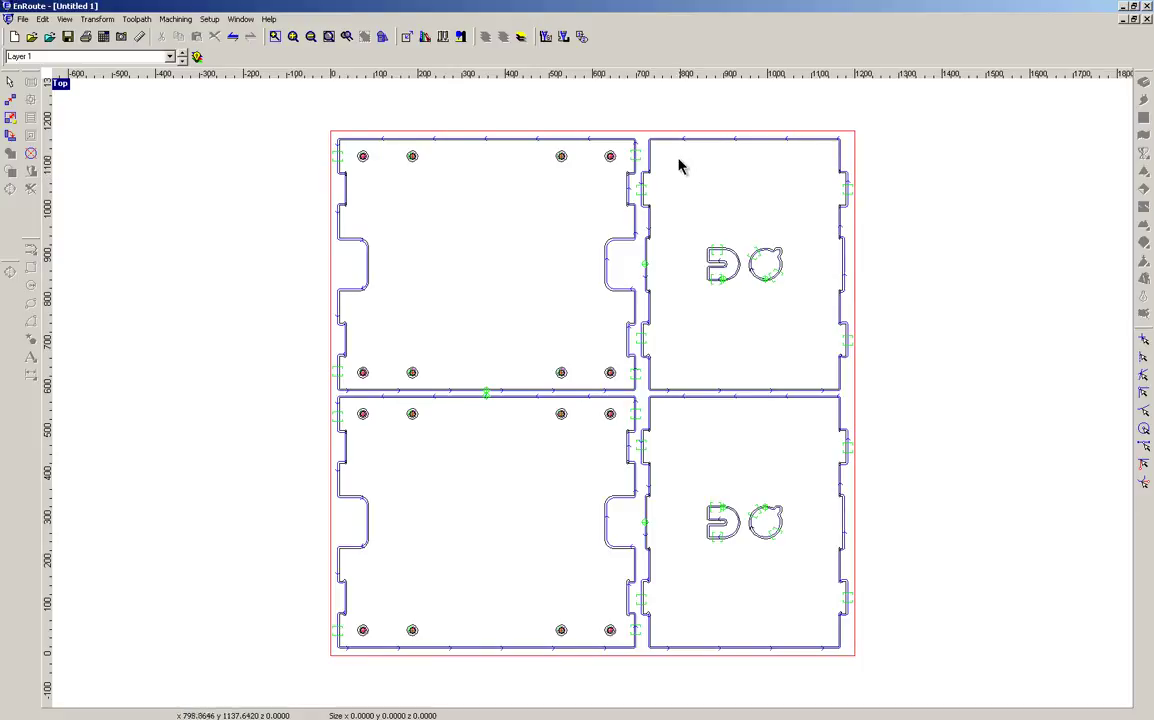
scroll(641, 162, "up", 5)
scroll(607, 238, "up", 2)
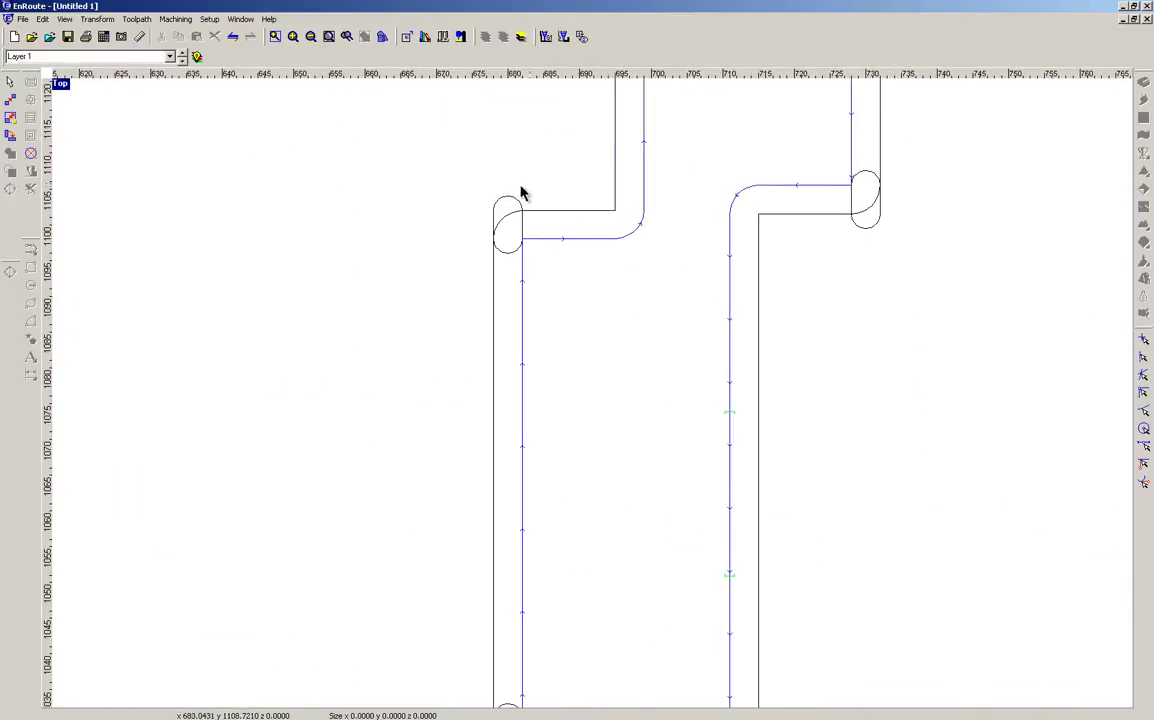
left_click(507, 208)
left_click(601, 293)
scroll(513, 214, "down", 4)
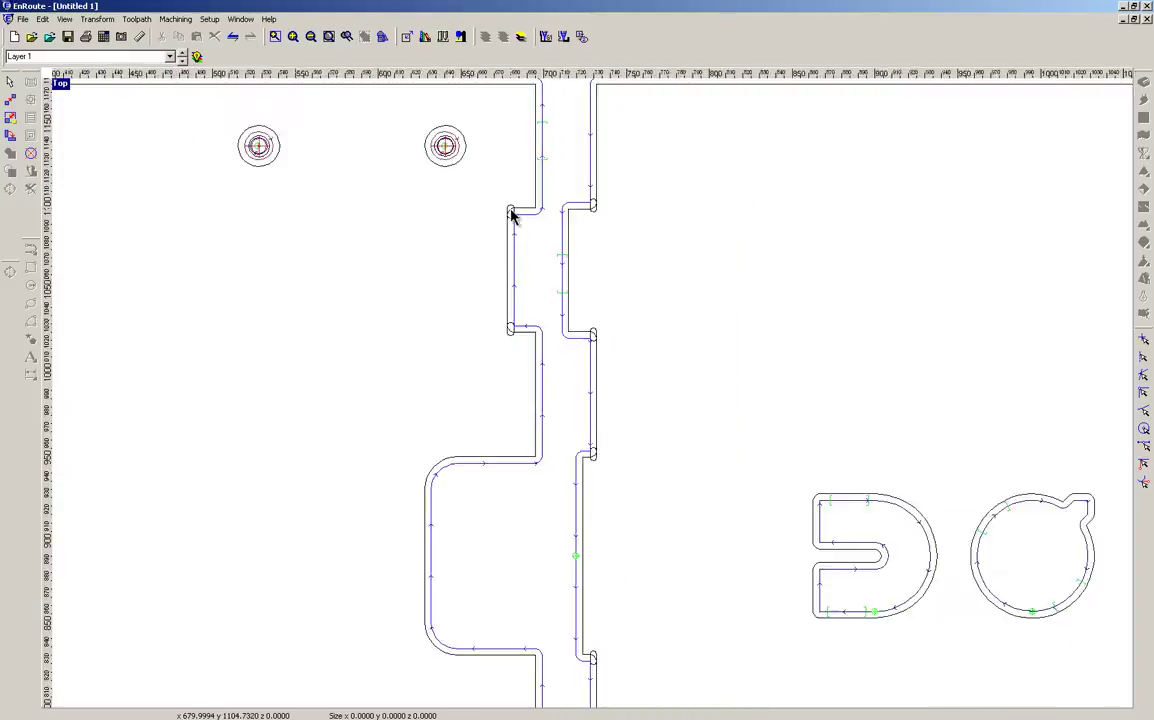
scroll(482, 425, "up", 4)
scroll(466, 433, "up", 2)
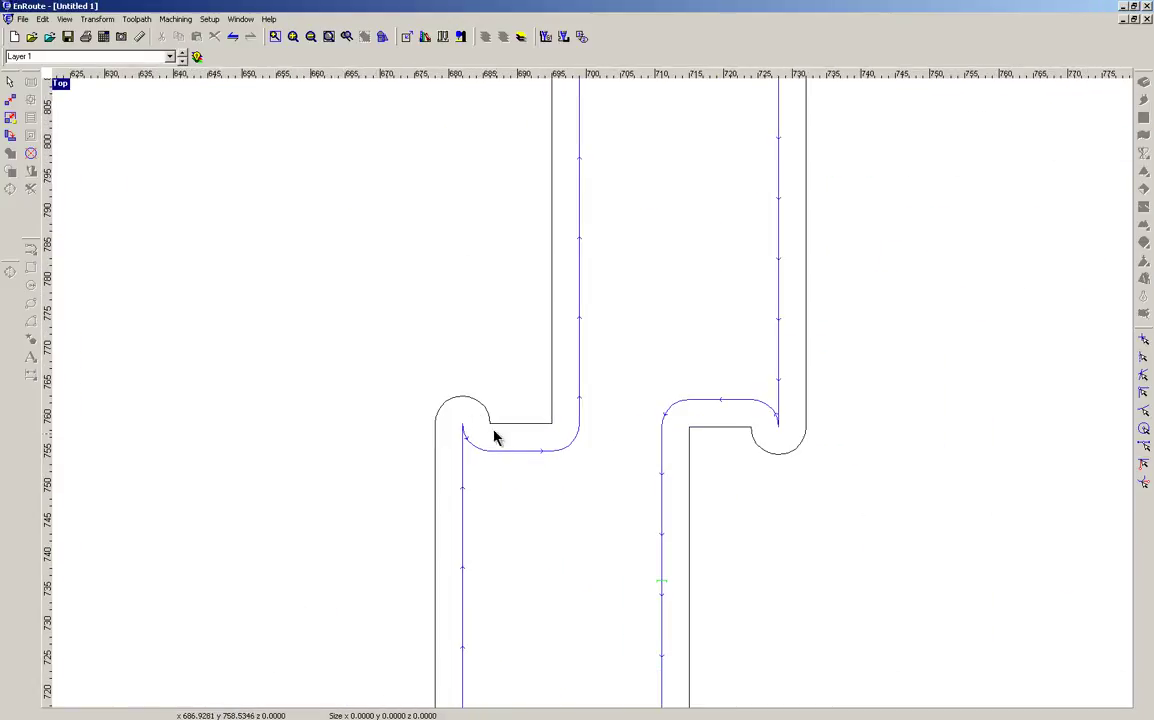
scroll(523, 350, "down", 5)
scroll(533, 160, "down", 2)
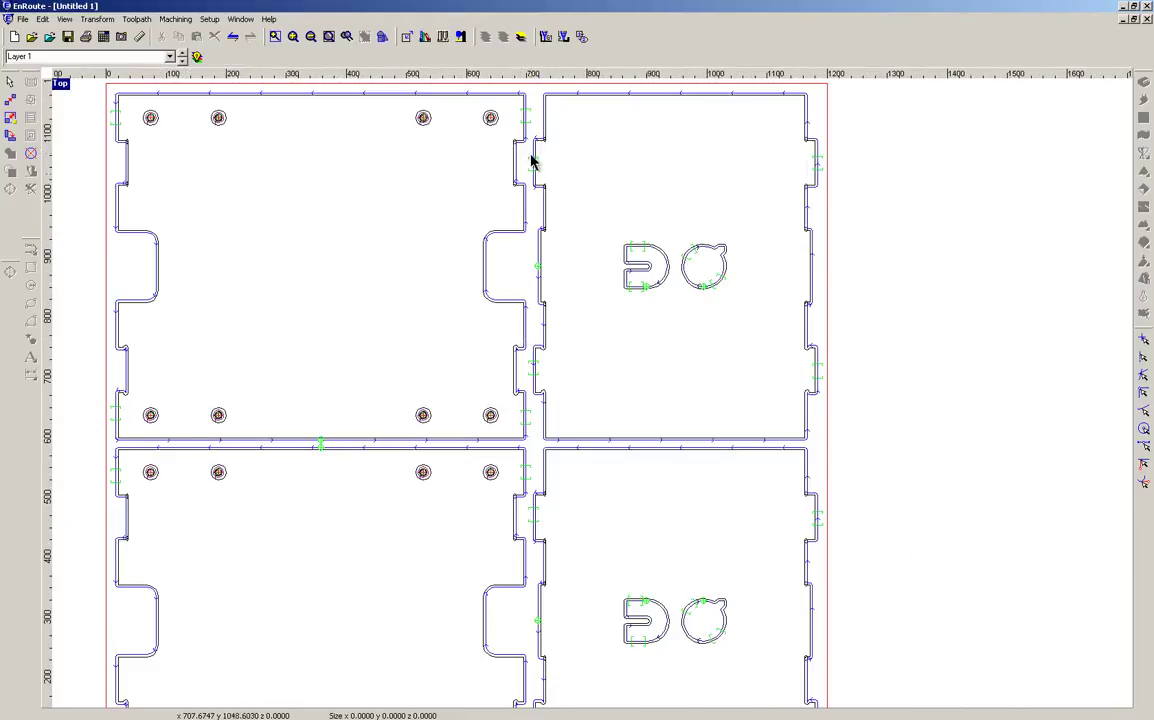
scroll(518, 138, "up", 6)
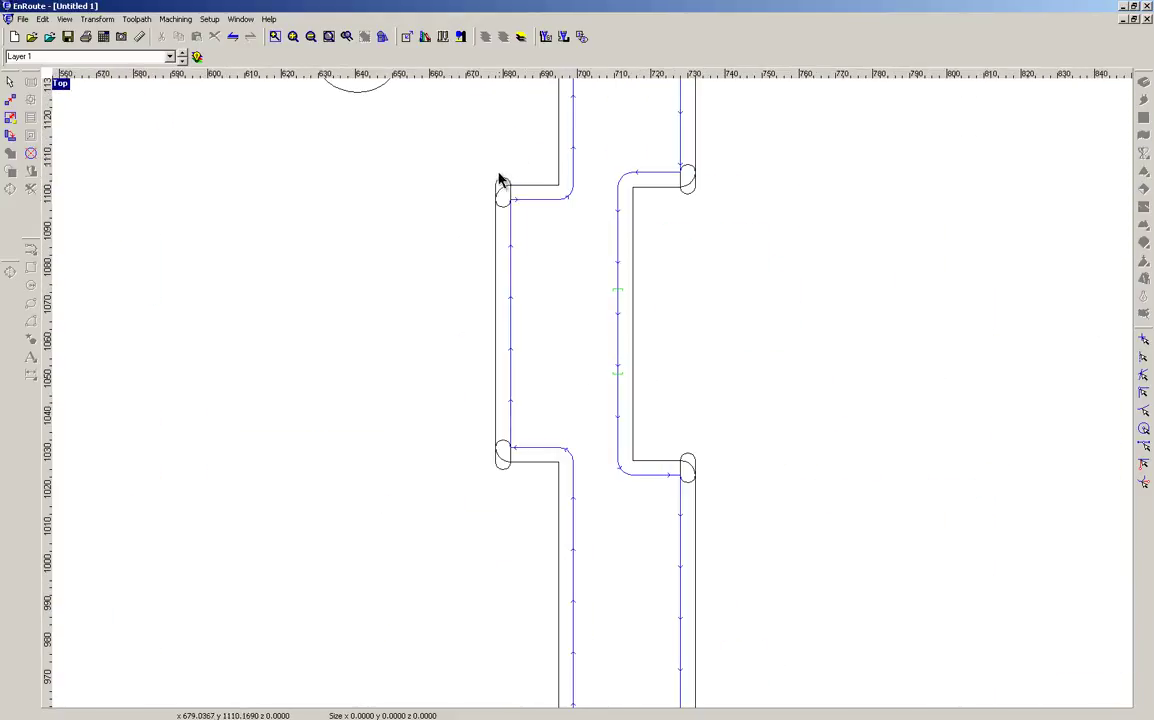
scroll(500, 180, "up", 1)
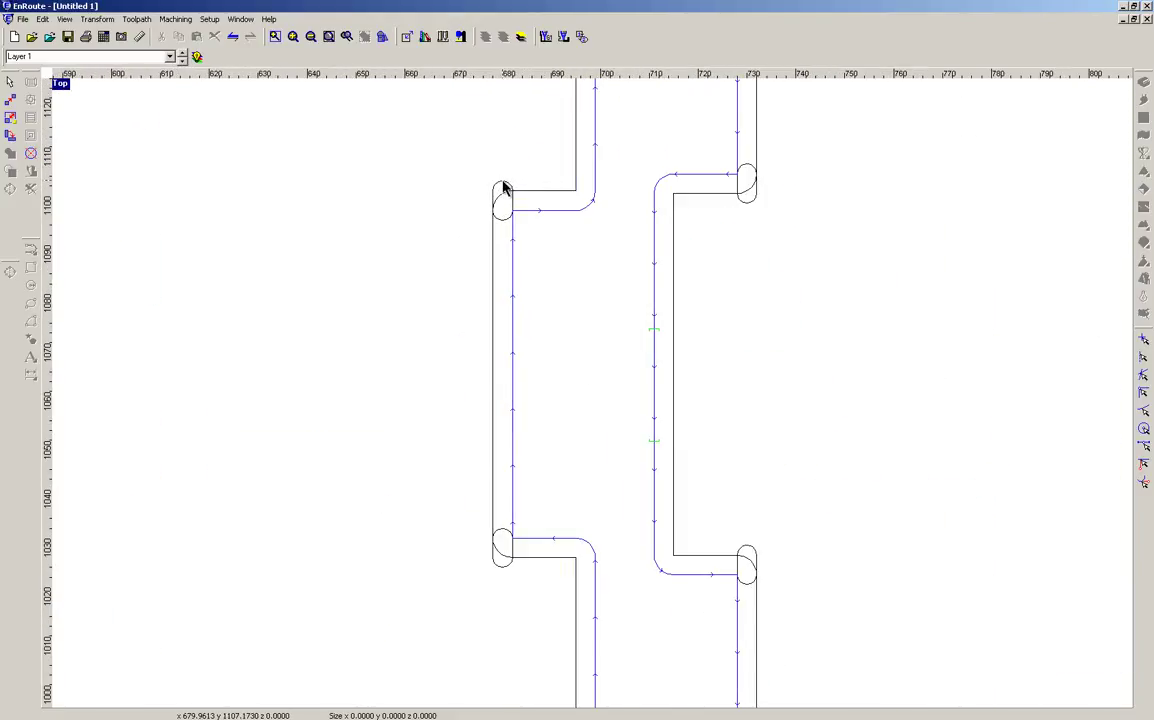
left_click(503, 187)
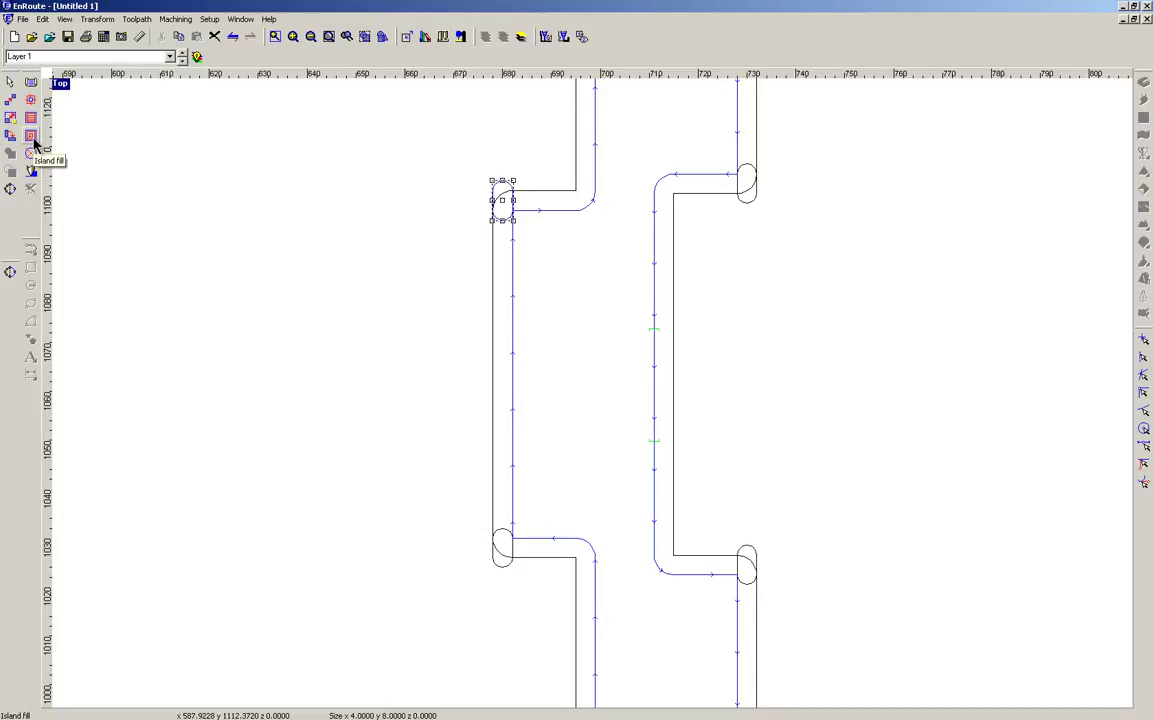
Start an island fill for the oval, swapping the 8mm Rougher for the 4mm Straight Flute.
left_click(33, 141)
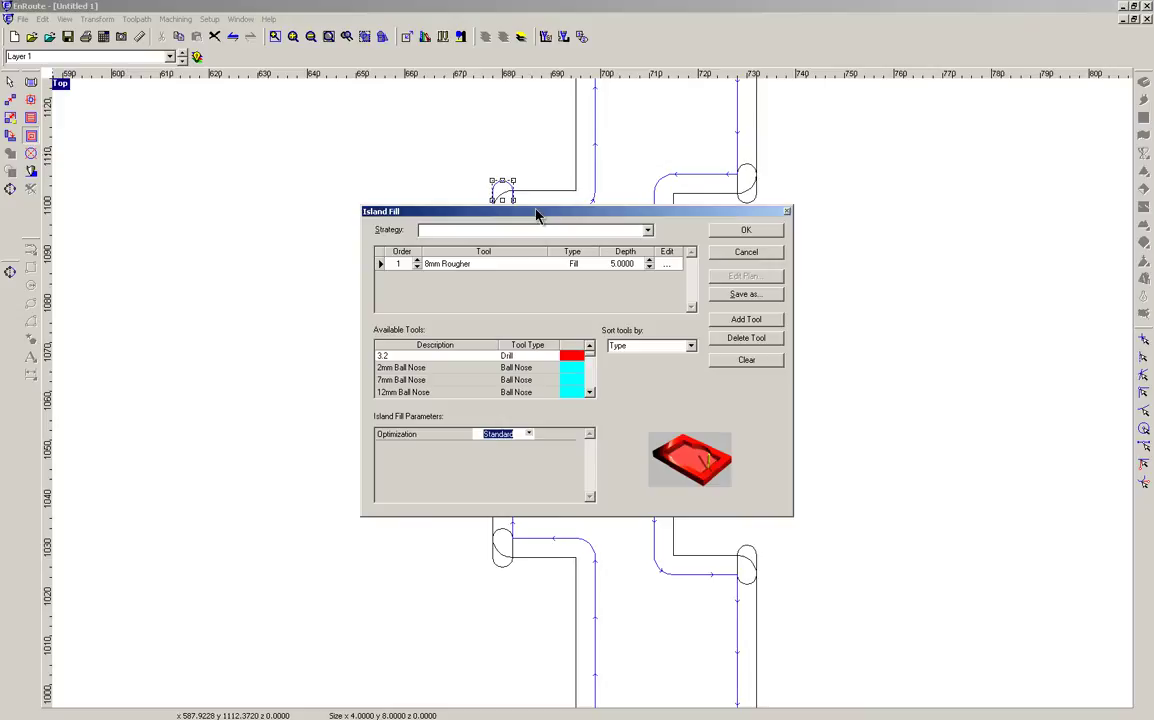
left_click_drag(535, 213, 445, 311)
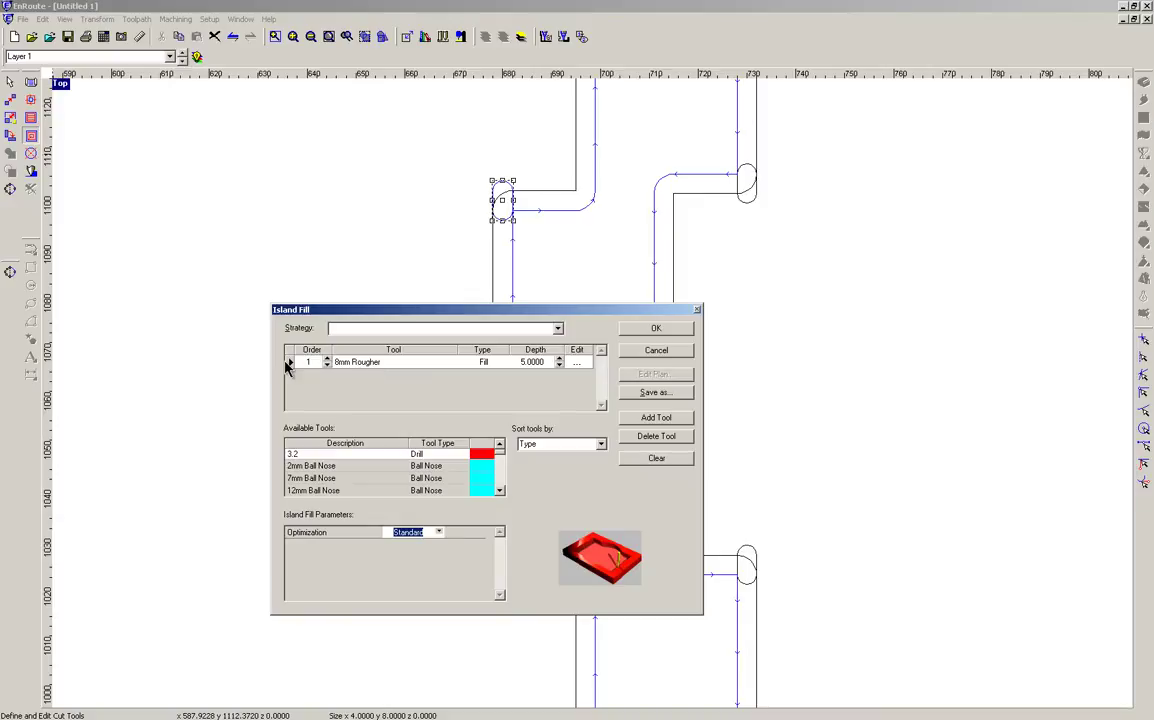
left_click(666, 440)
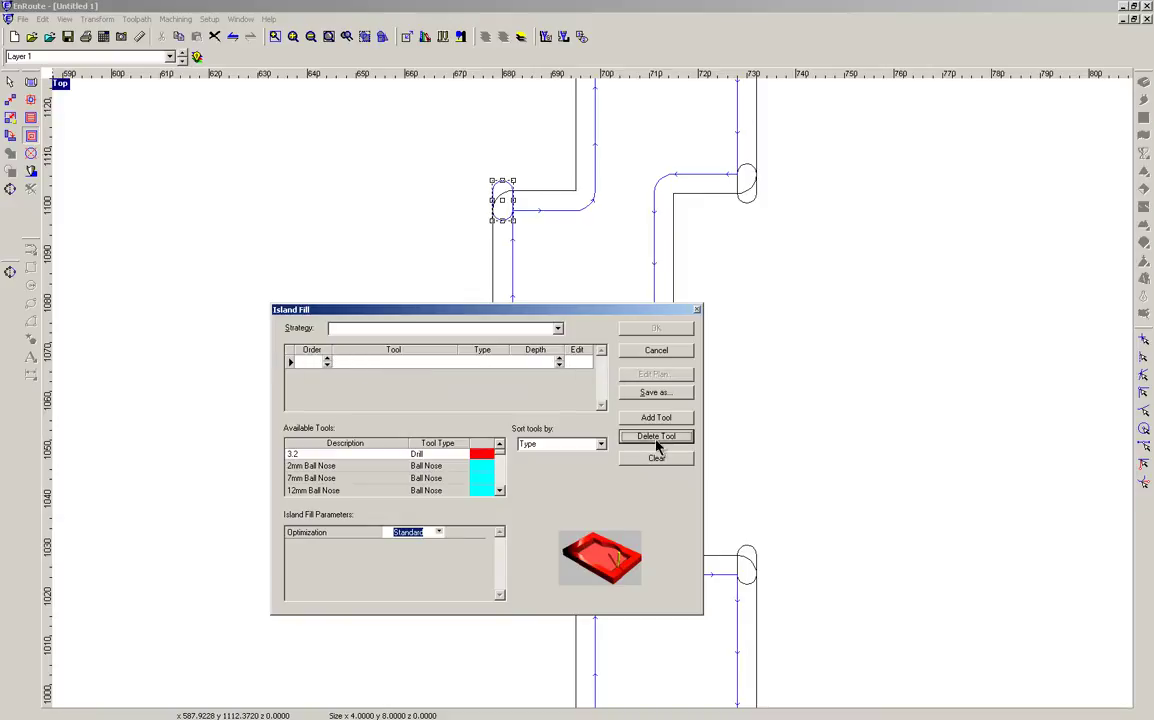
left_click(499, 491)
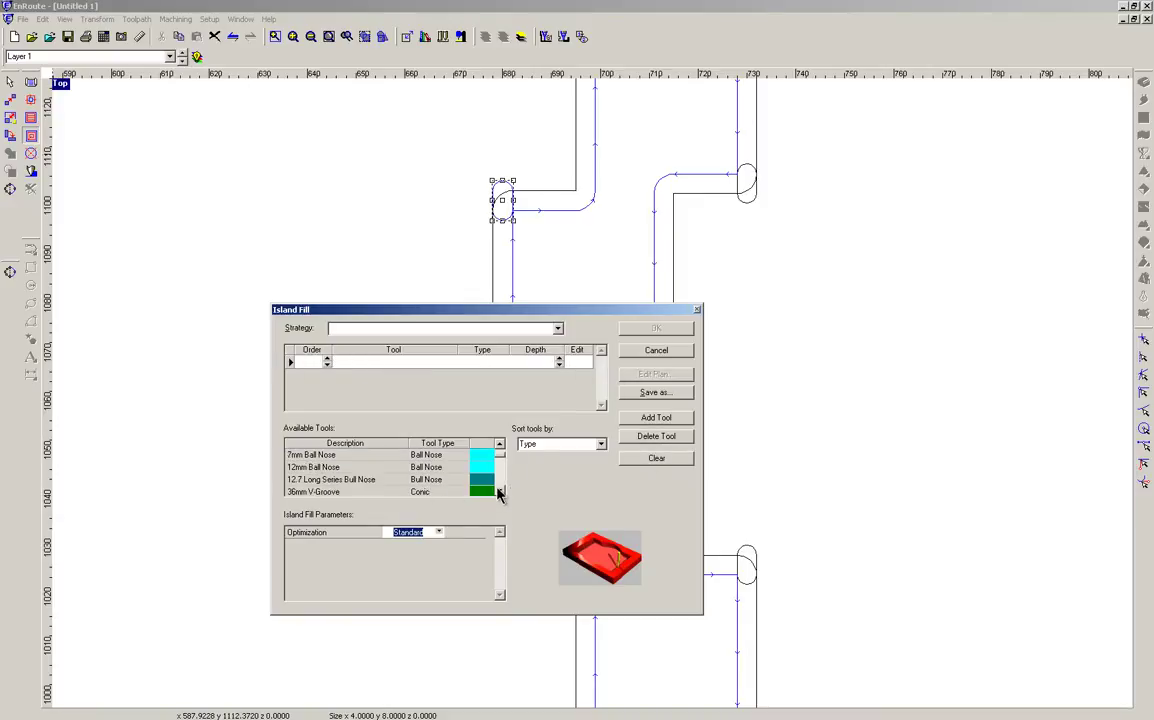
left_click(499, 491)
left_click(499, 491)
left_click(499, 491)
left_click(499, 491)
left_click(499, 491)
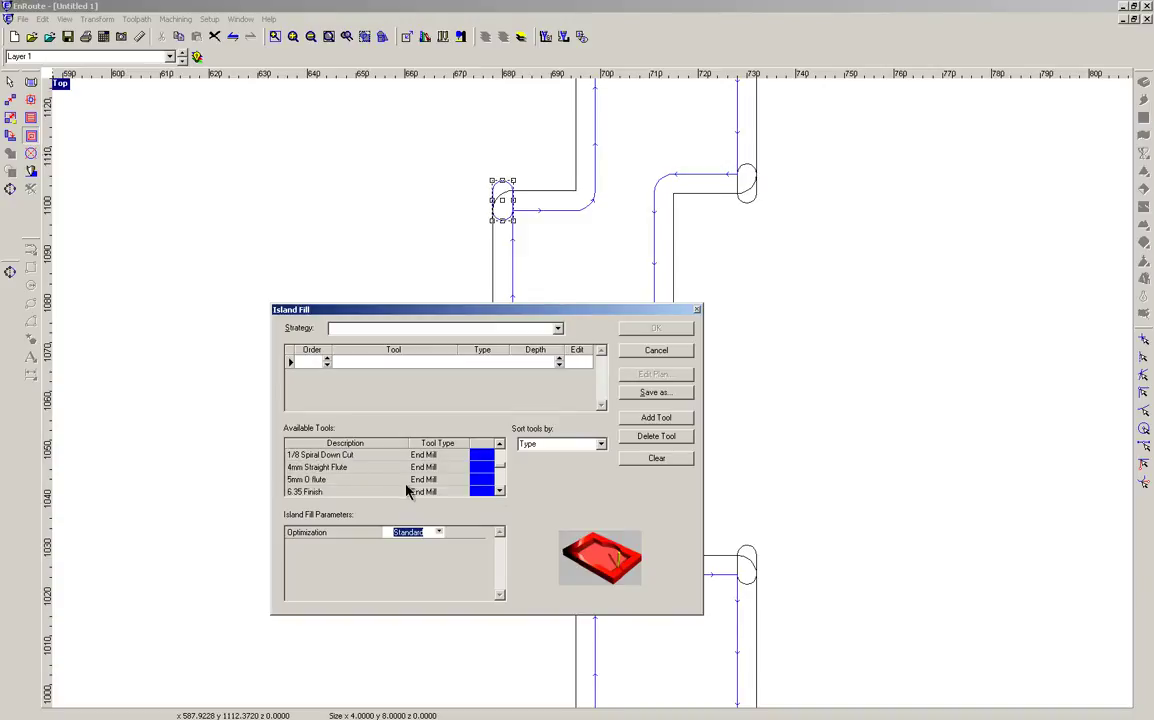
double_click(368, 466)
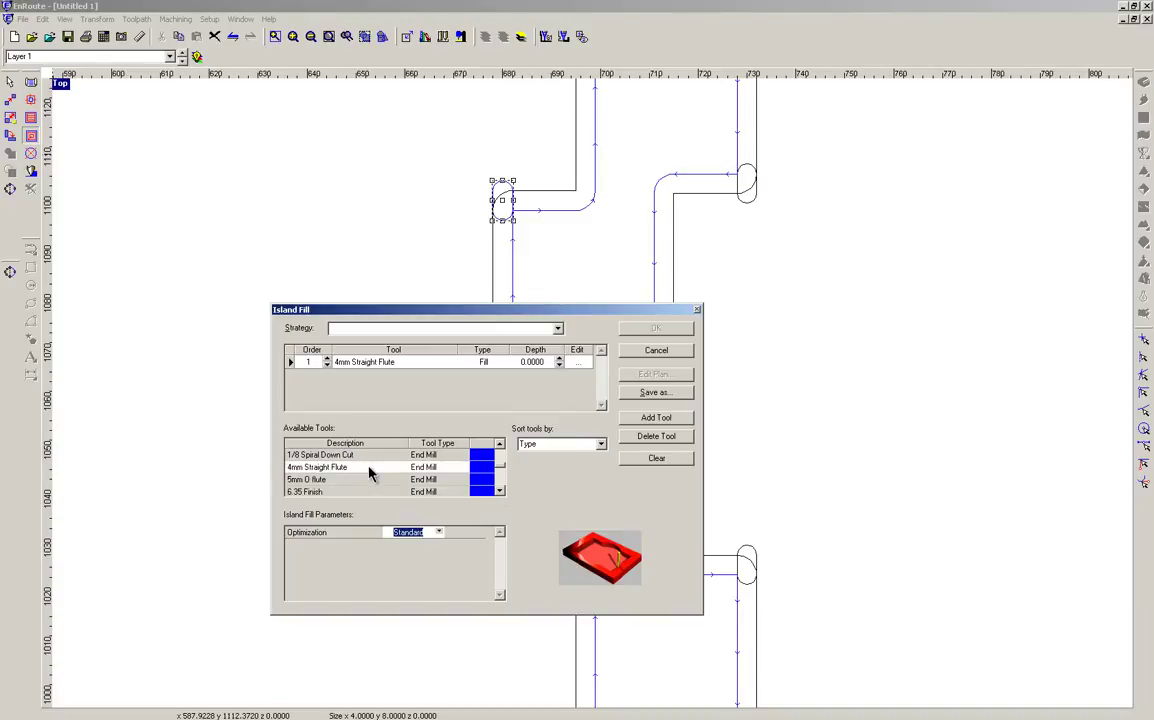
Set the 4mm Straight Flute cut to 17.3 mm depth in multiple passes, 3000 feed, 750 plunge.
left_click(579, 365)
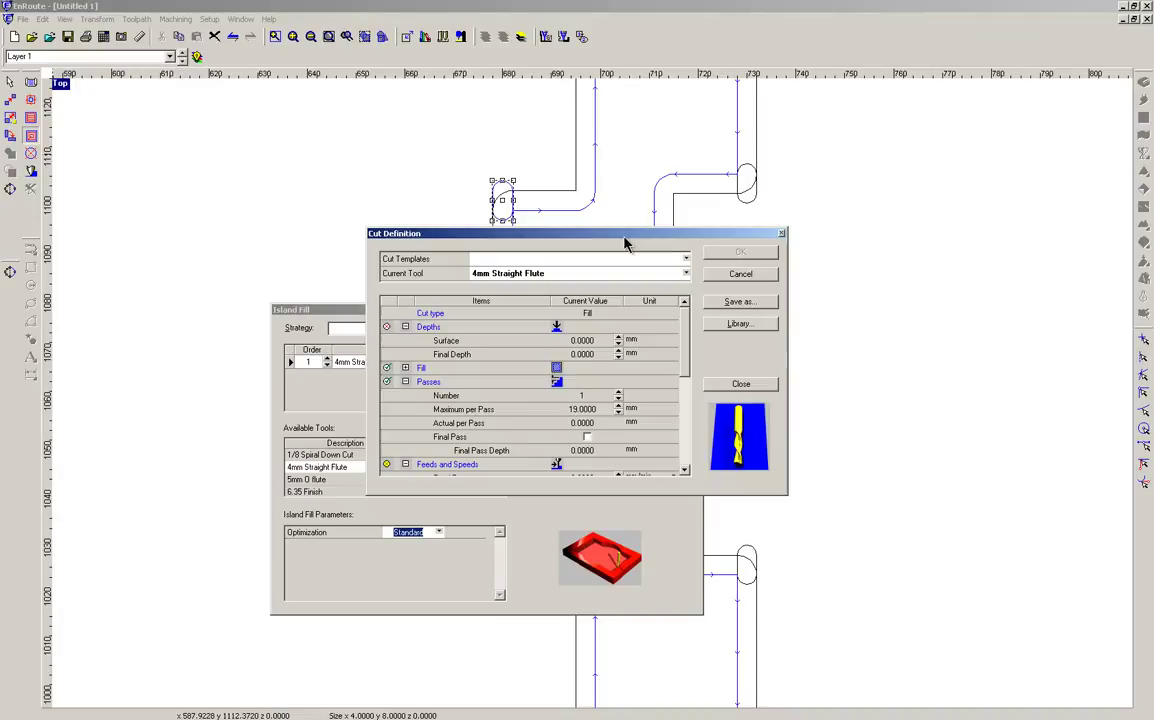
left_click_drag(734, 316, 536, 335)
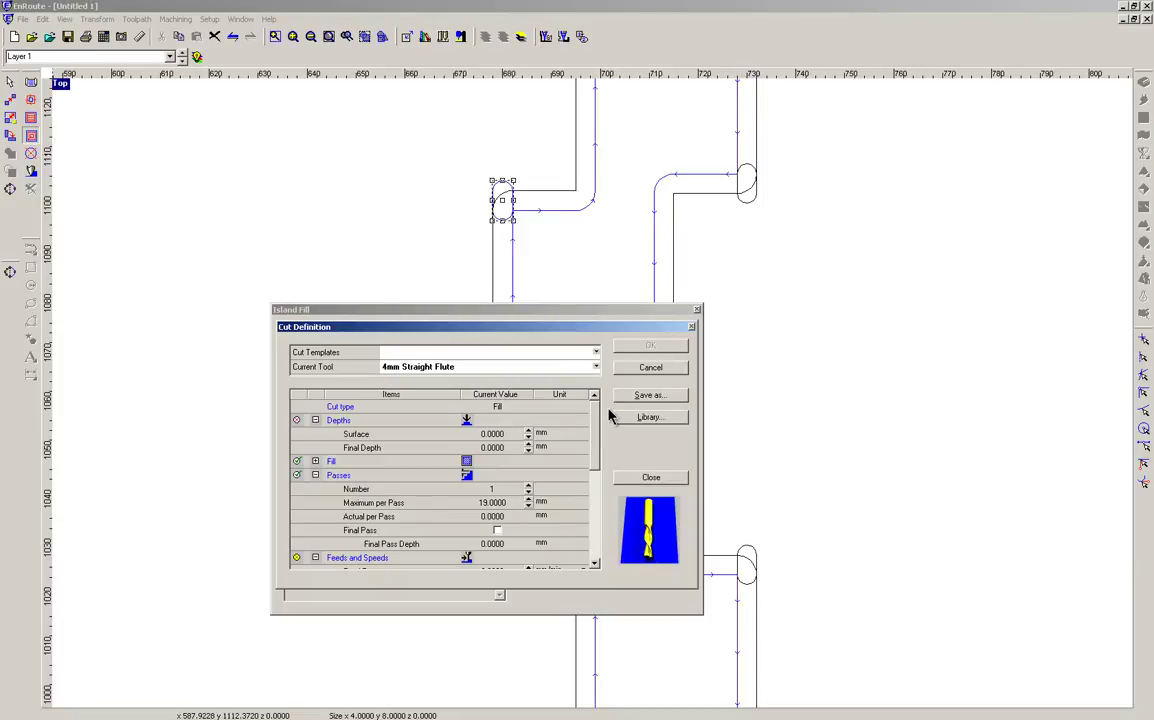
left_click(492, 447)
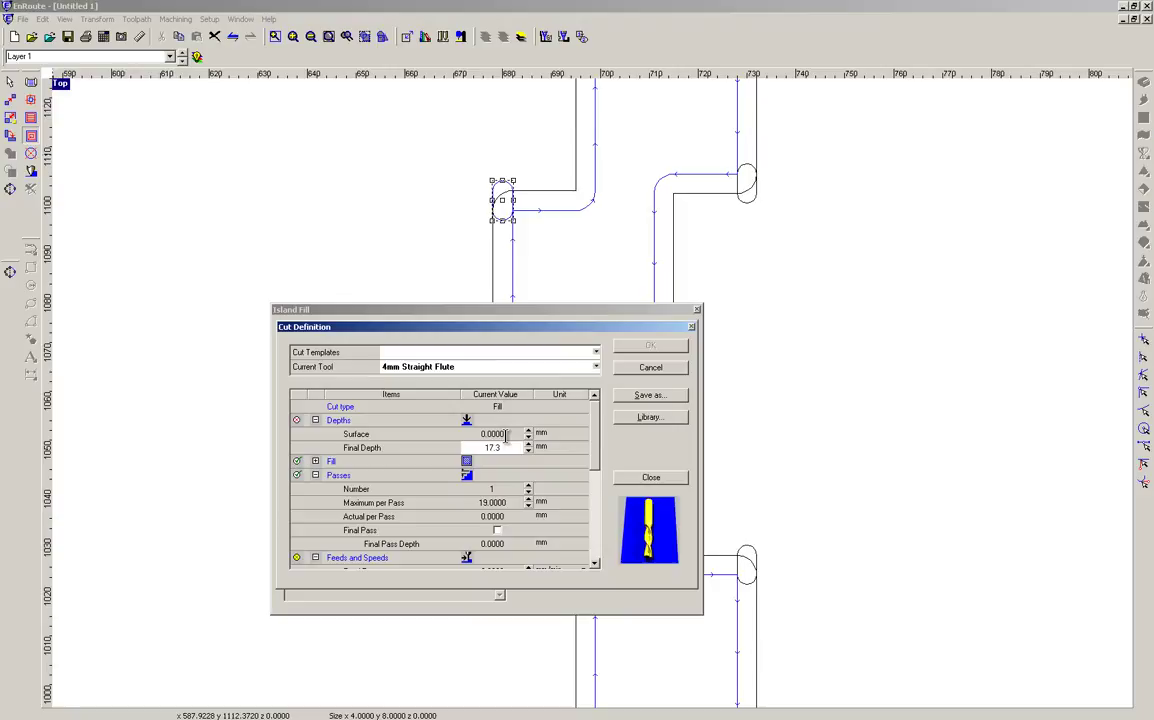
left_click(507, 434)
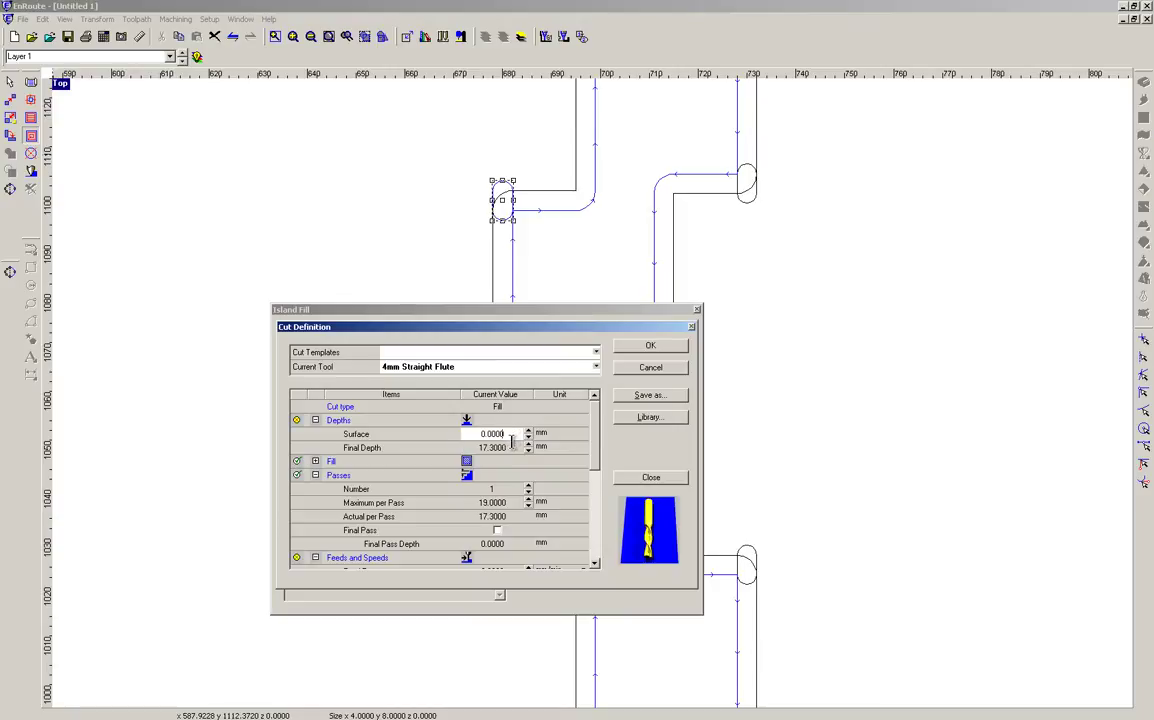
left_click(502, 489)
left_click(529, 487)
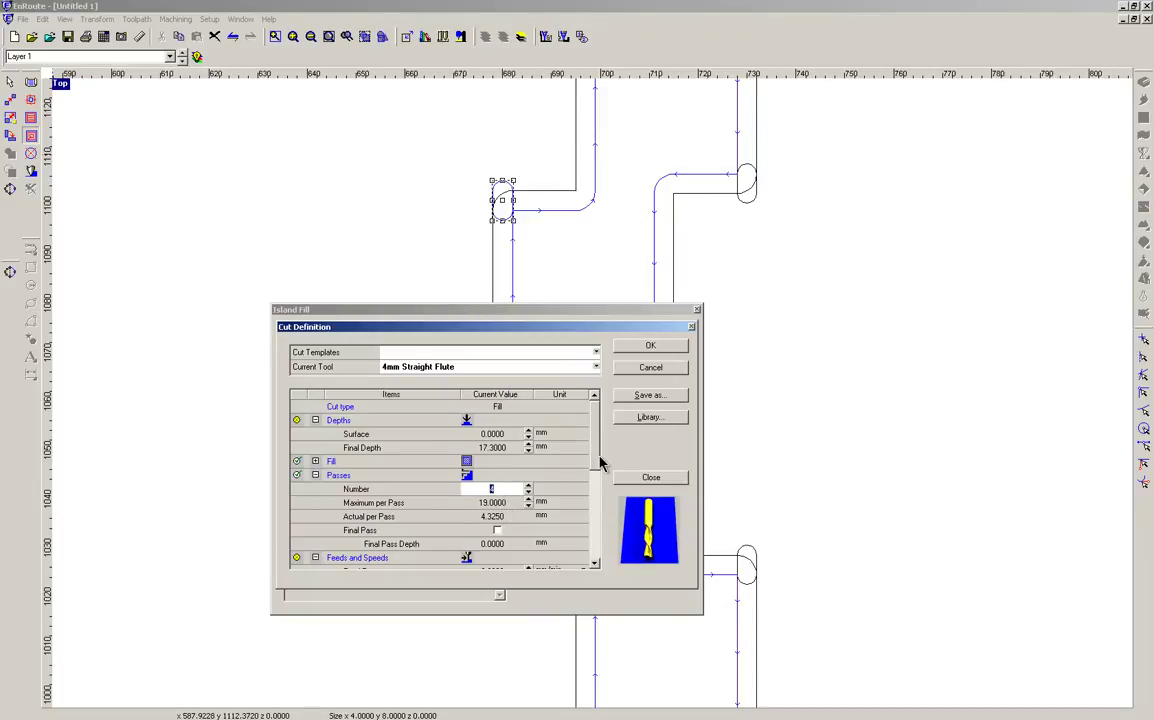
scroll(596, 458, "down", 2)
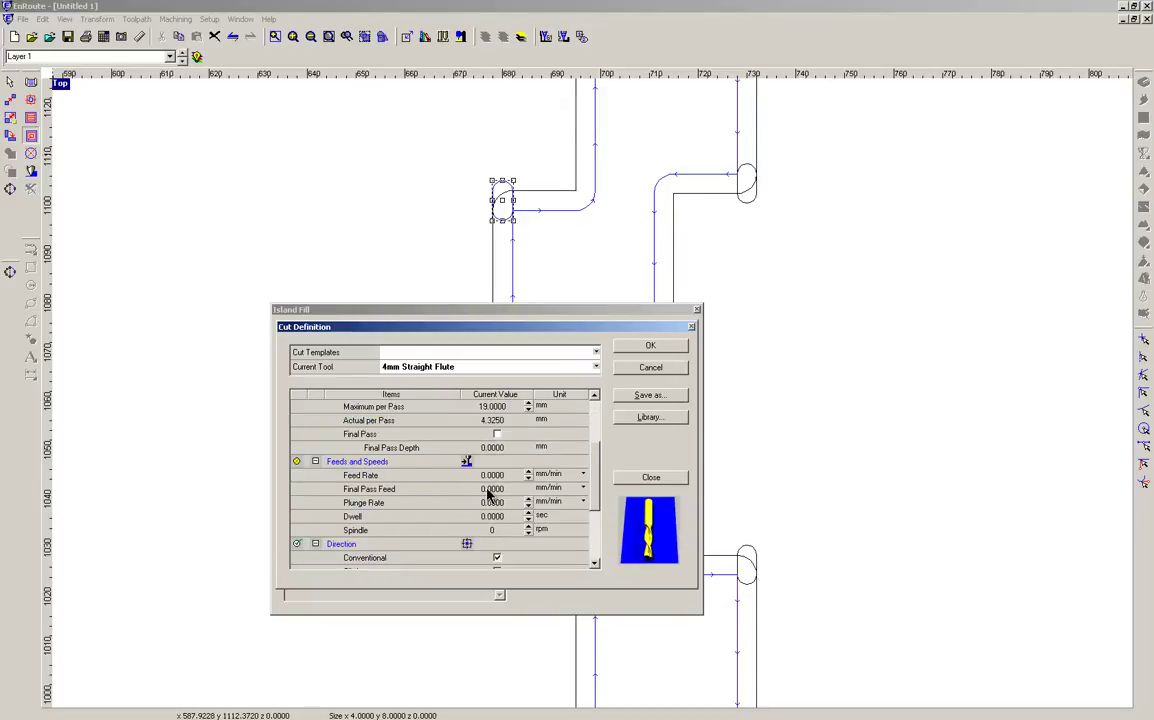
left_click(500, 475)
left_click(491, 502)
type("1")
left_click_drag(593, 487, 600, 561)
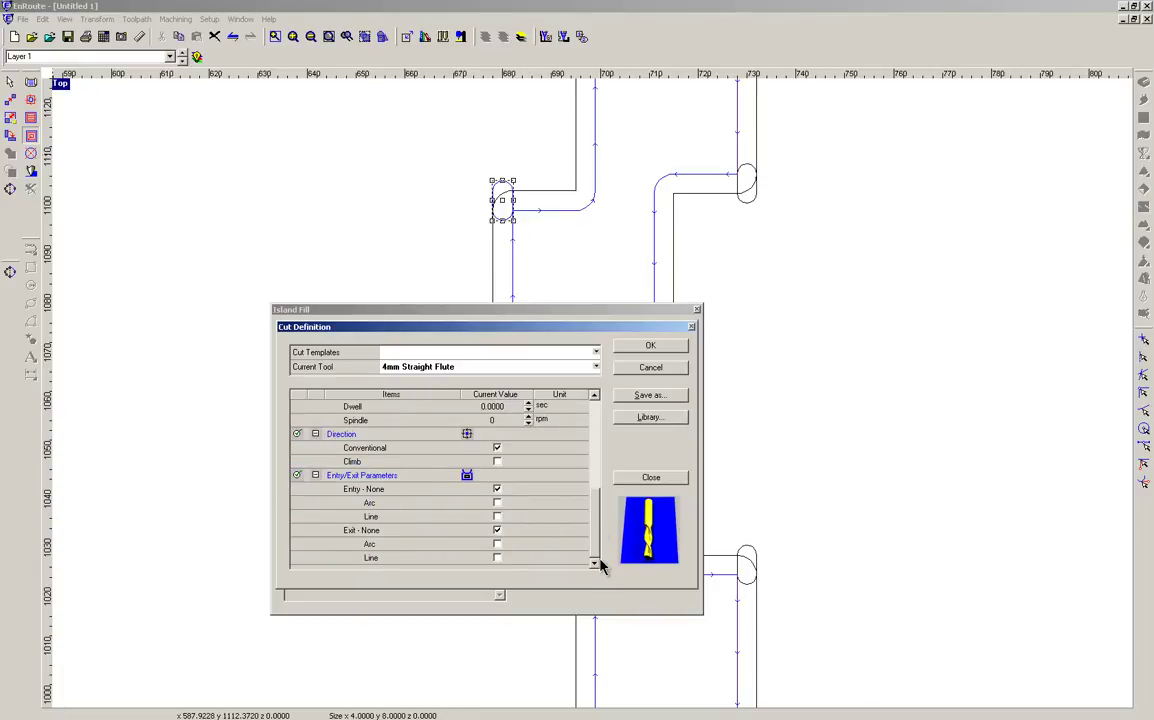
left_click(648, 347)
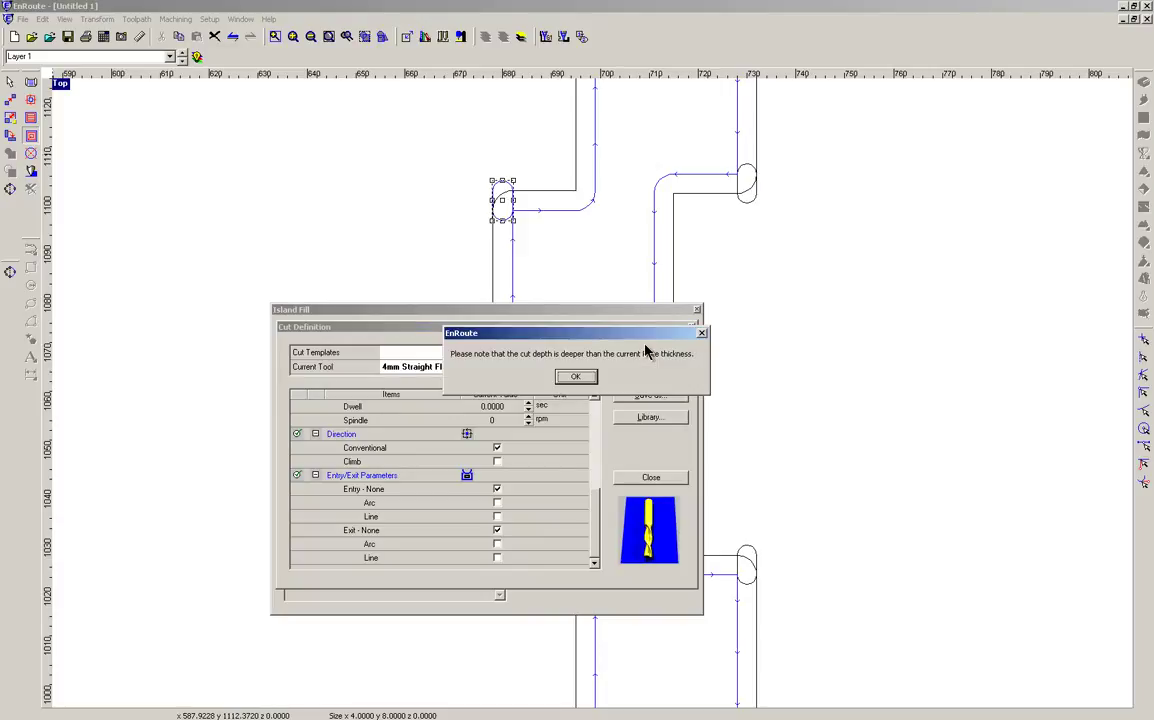
Accept past the plate-thickness warning to create the corner oval's fill, then select the next corner arc.
left_click(585, 380)
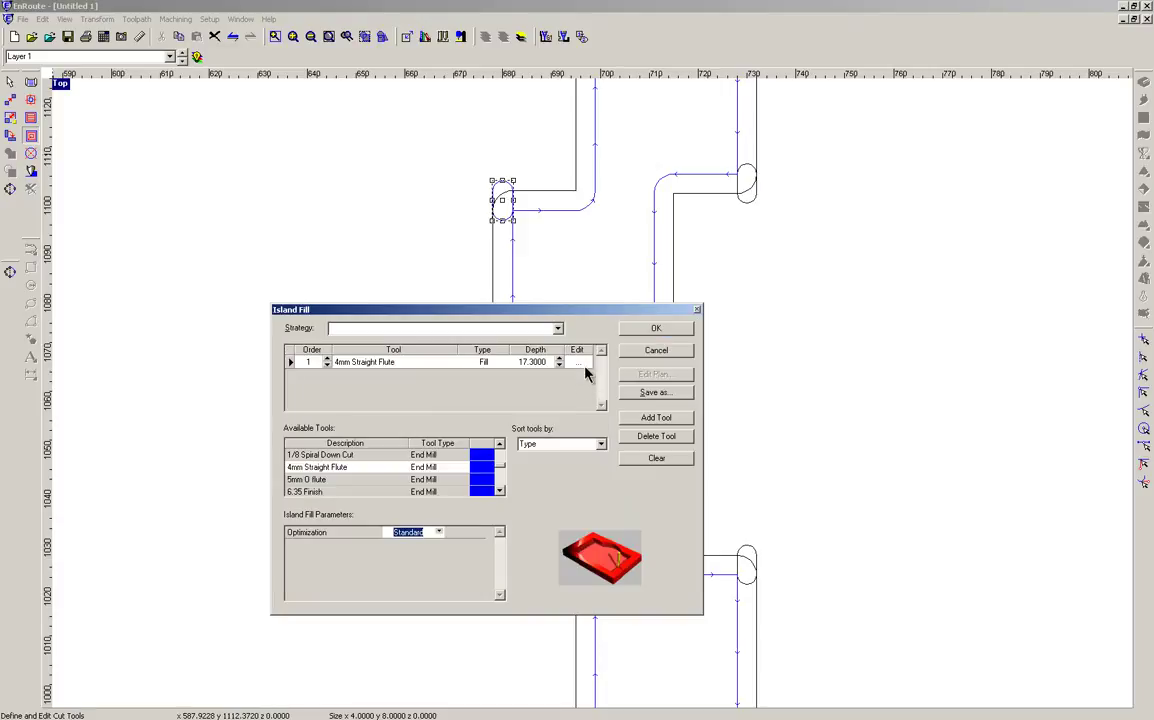
left_click(656, 330)
scroll(515, 192, "up", 3)
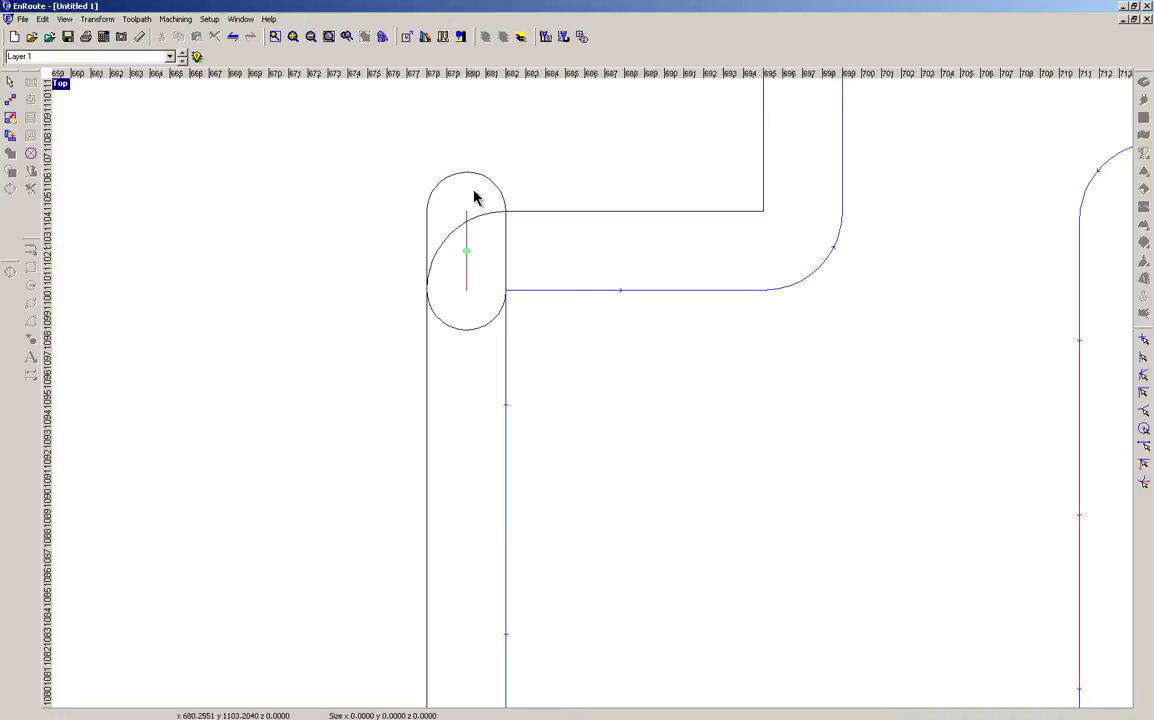
scroll(556, 198, "down", 4)
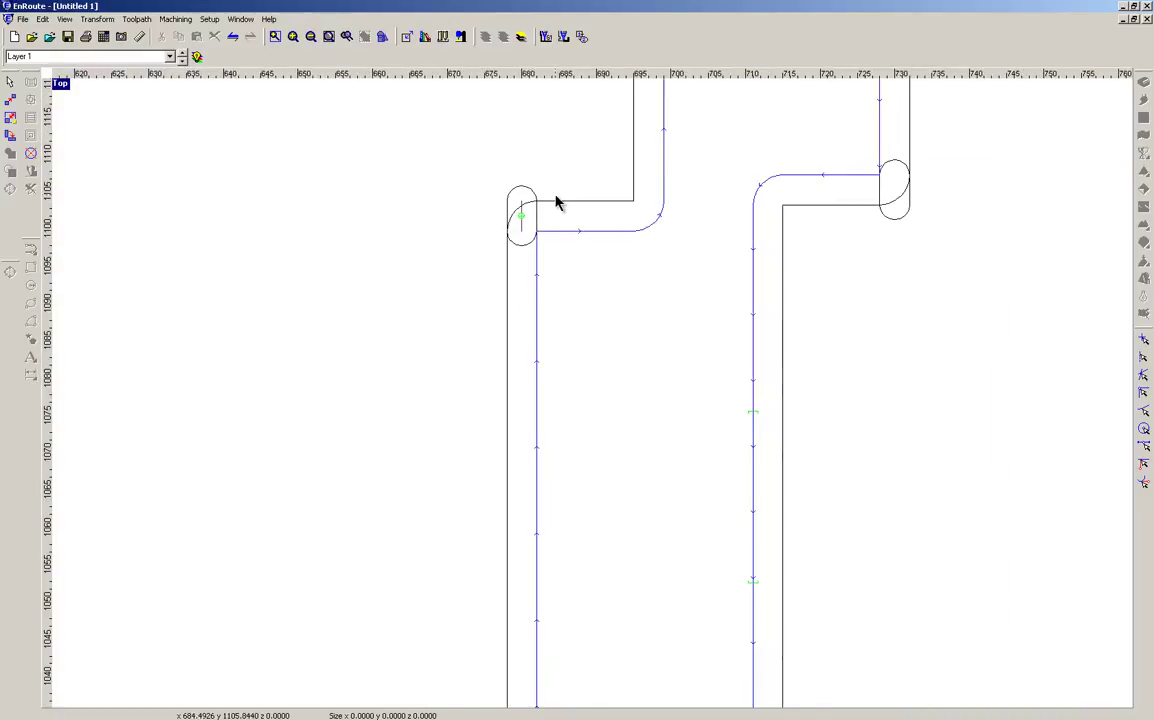
left_click(664, 196)
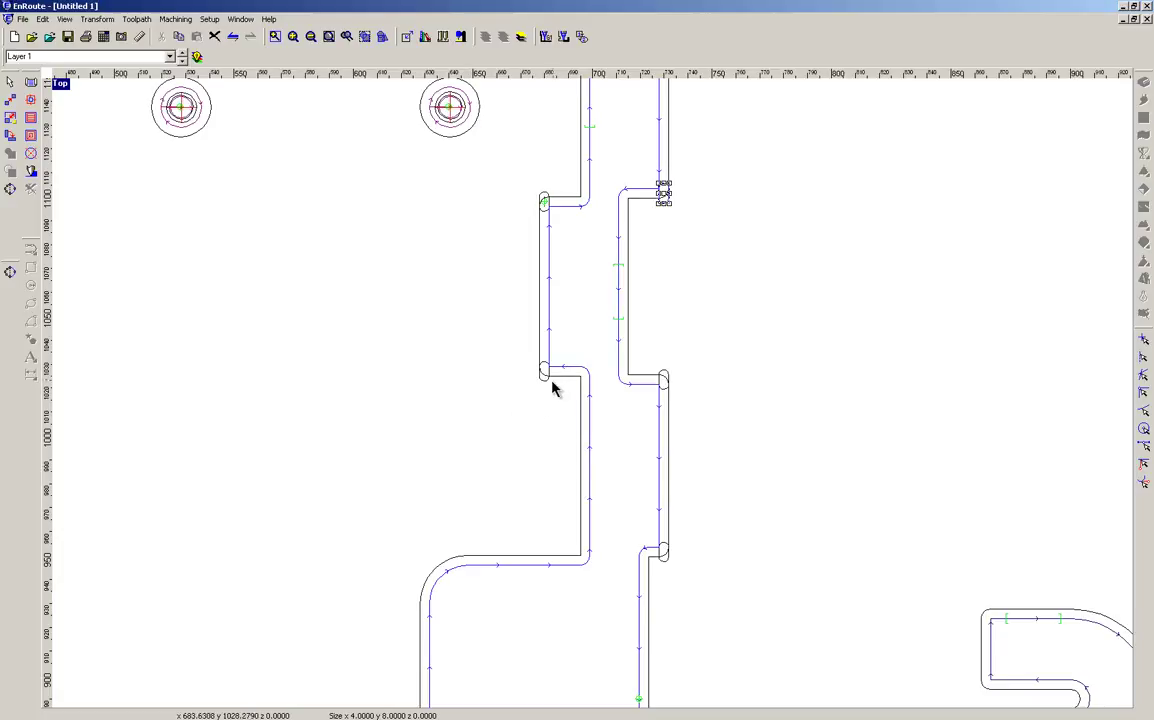
Island-fill the corners of both jogged slot sections.
left_click(657, 385)
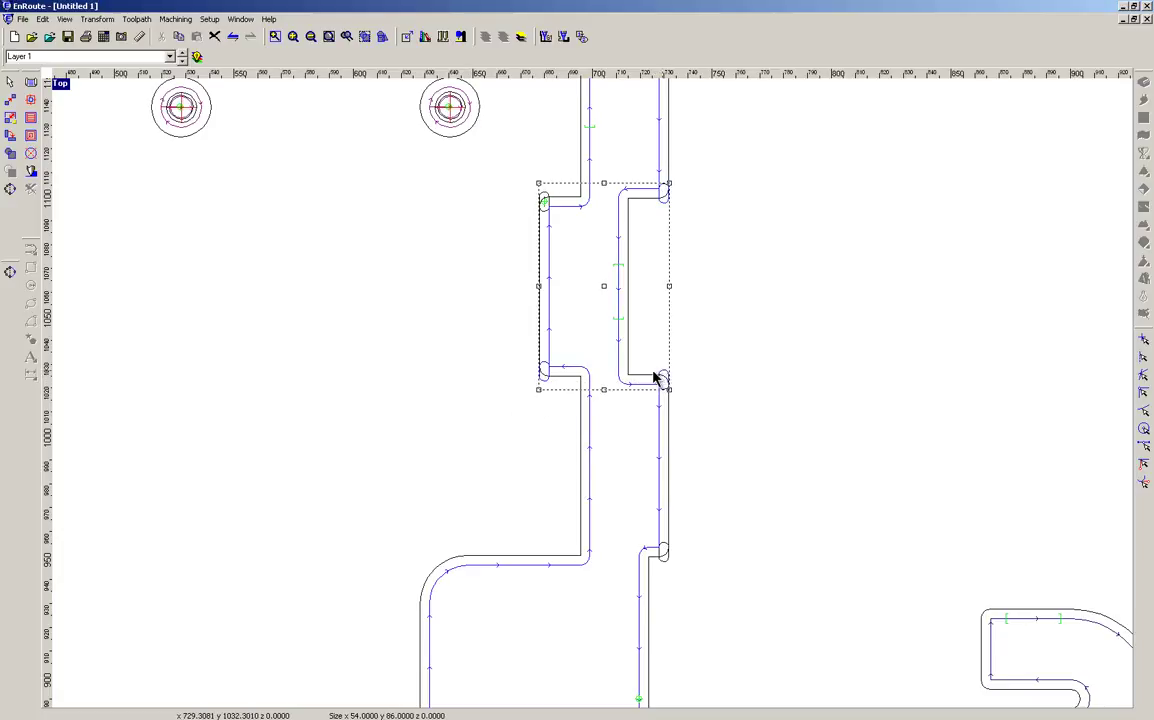
left_click(32, 136)
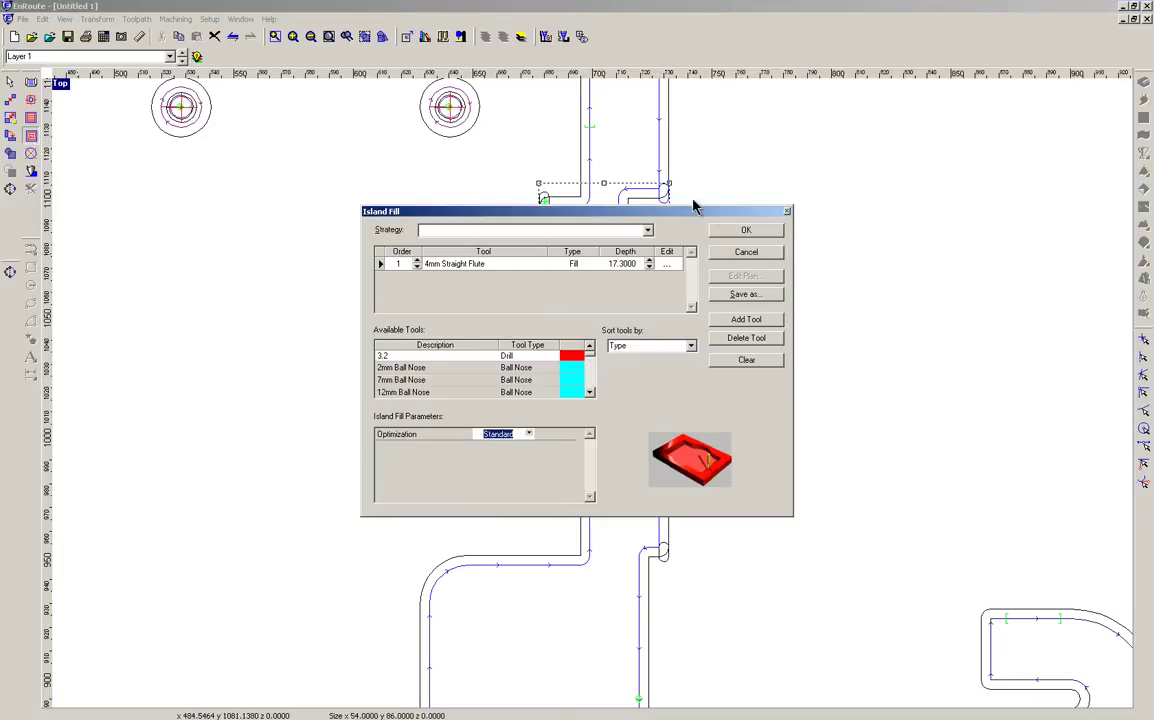
left_click(775, 229)
Island-fill the notch corners on the right toolpath.
scroll(760, 260, "down", 3)
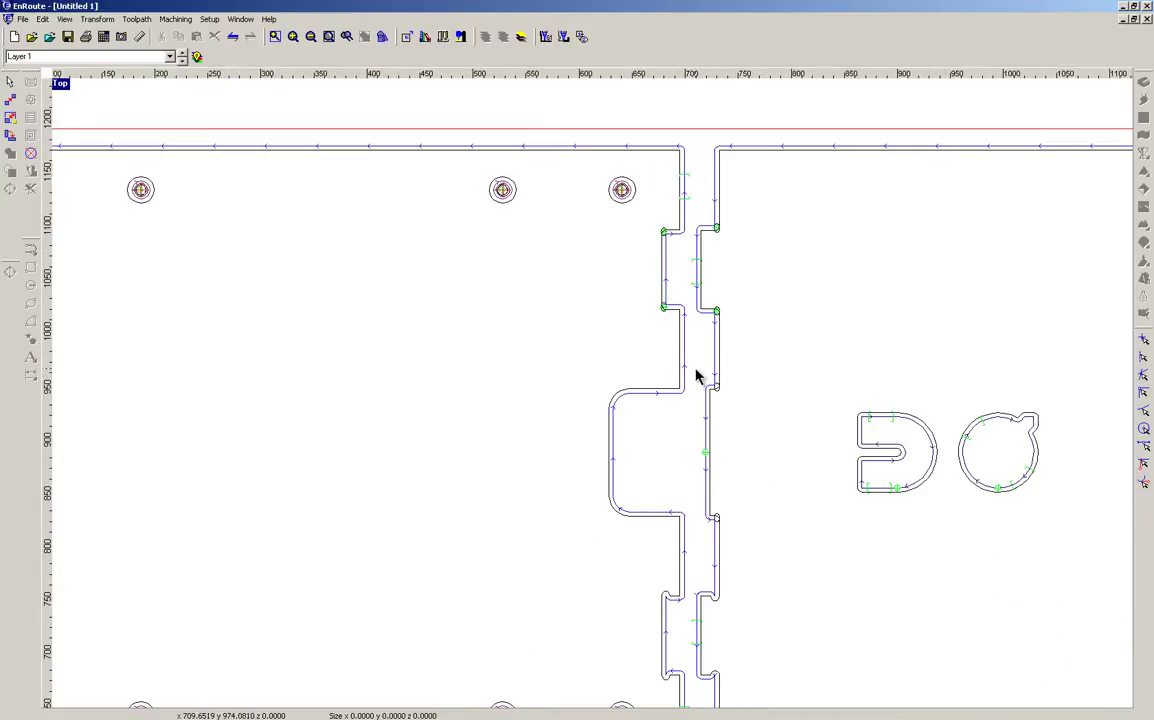
left_click_drag(696, 369, 747, 541)
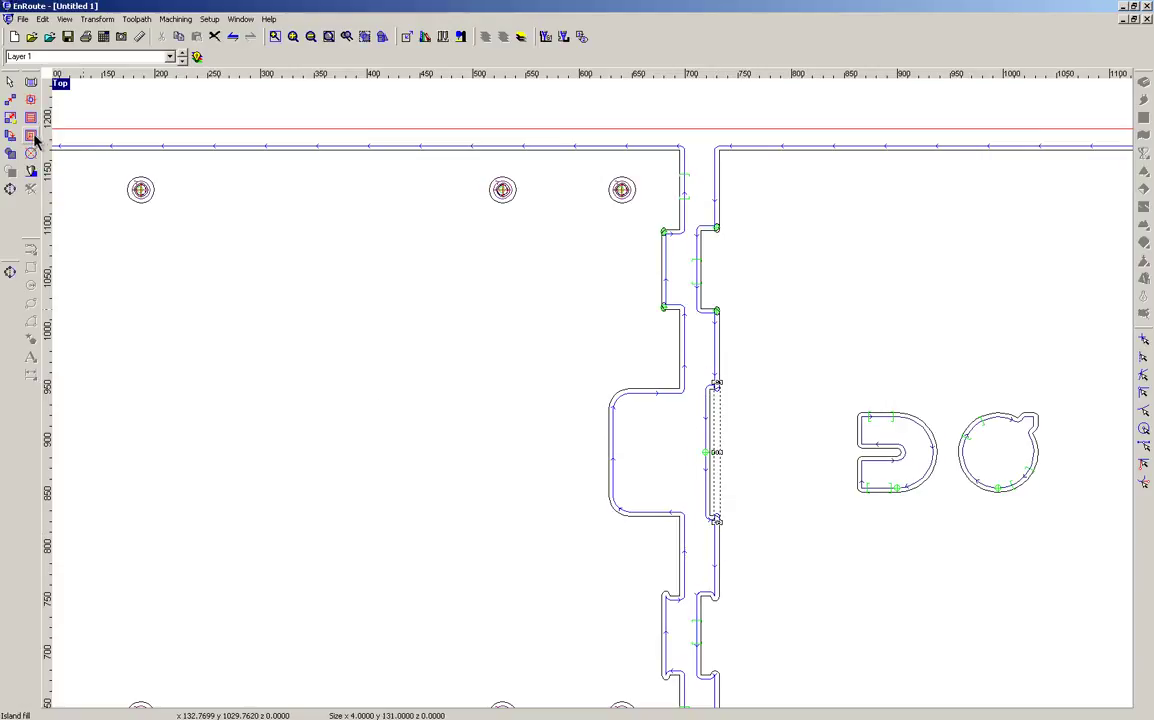
left_click(31, 137)
left_click(744, 229)
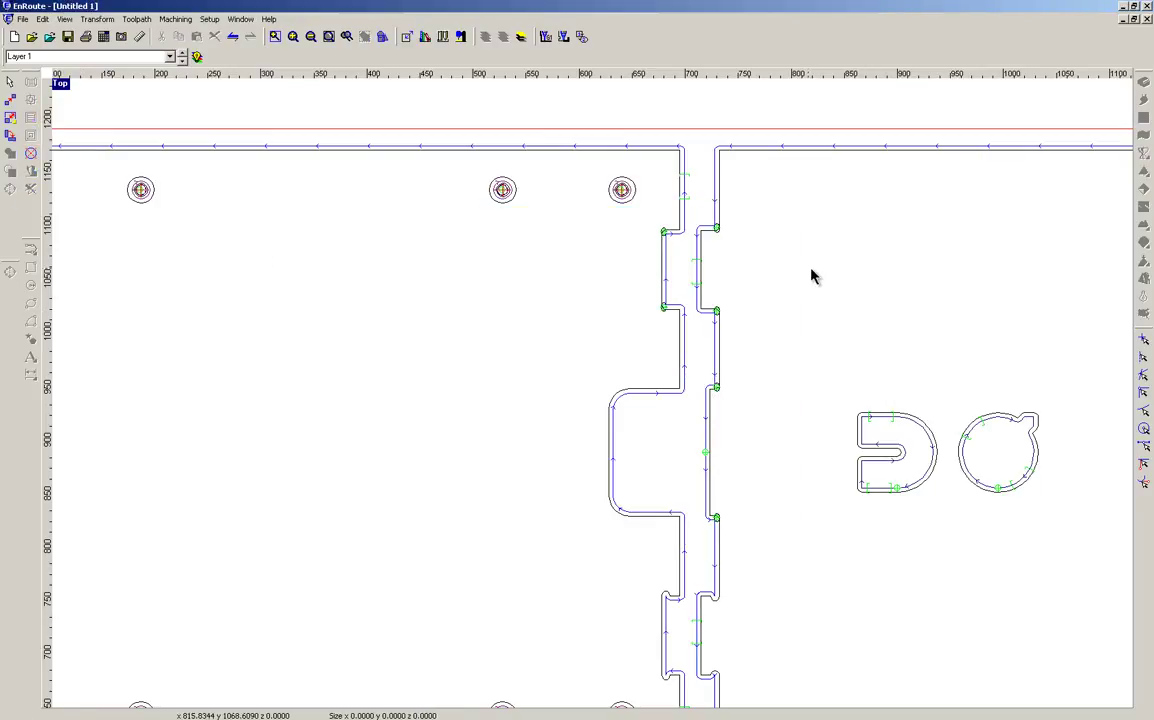
Island-fill the corners of the slot along the right panel edge.
scroll(995, 324, "down", 3)
scroll(995, 324, "up", 2)
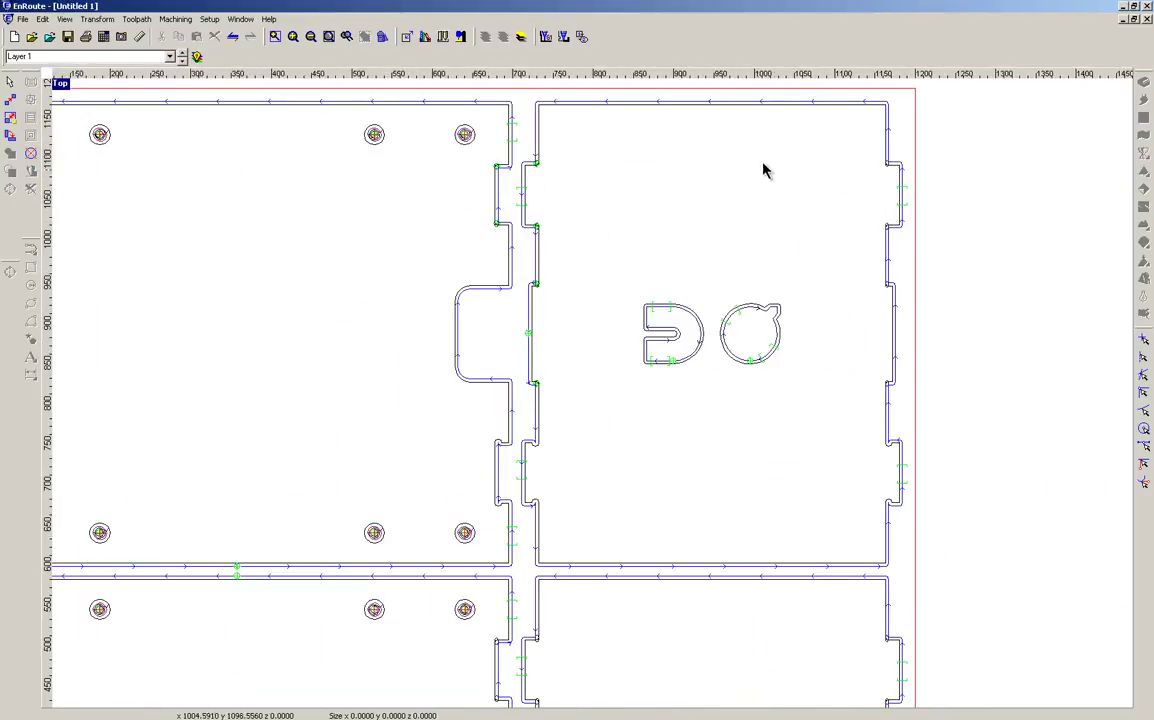
left_click_drag(858, 152, 918, 406)
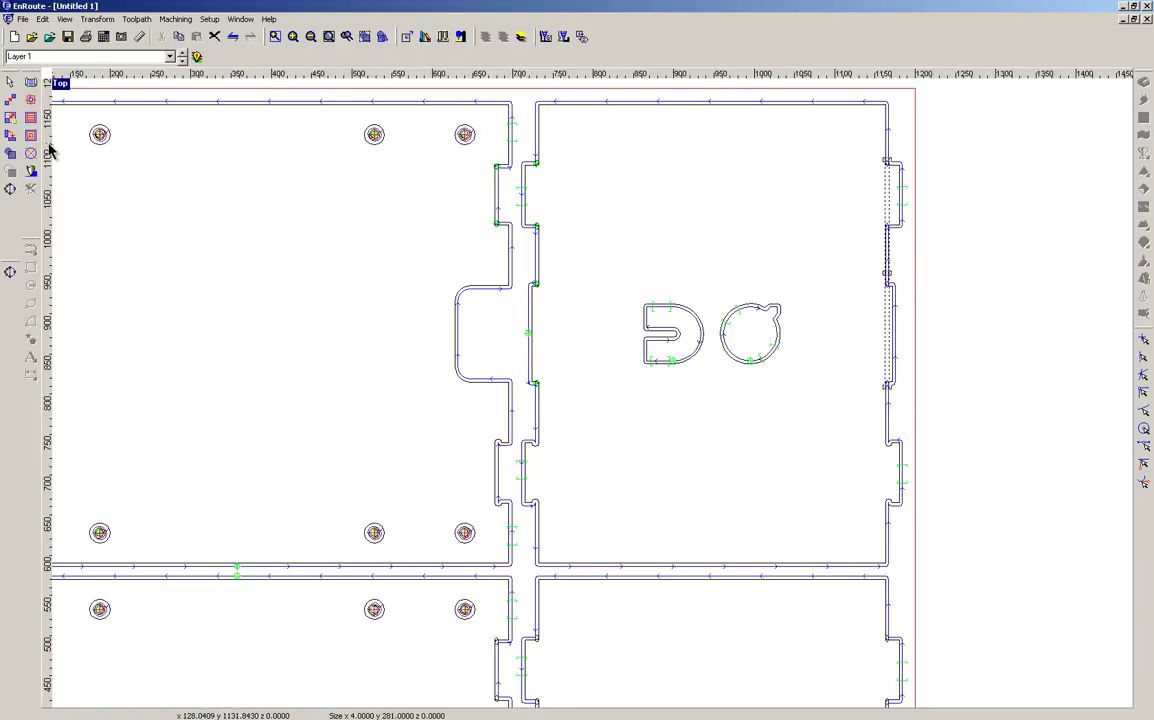
left_click(31, 136)
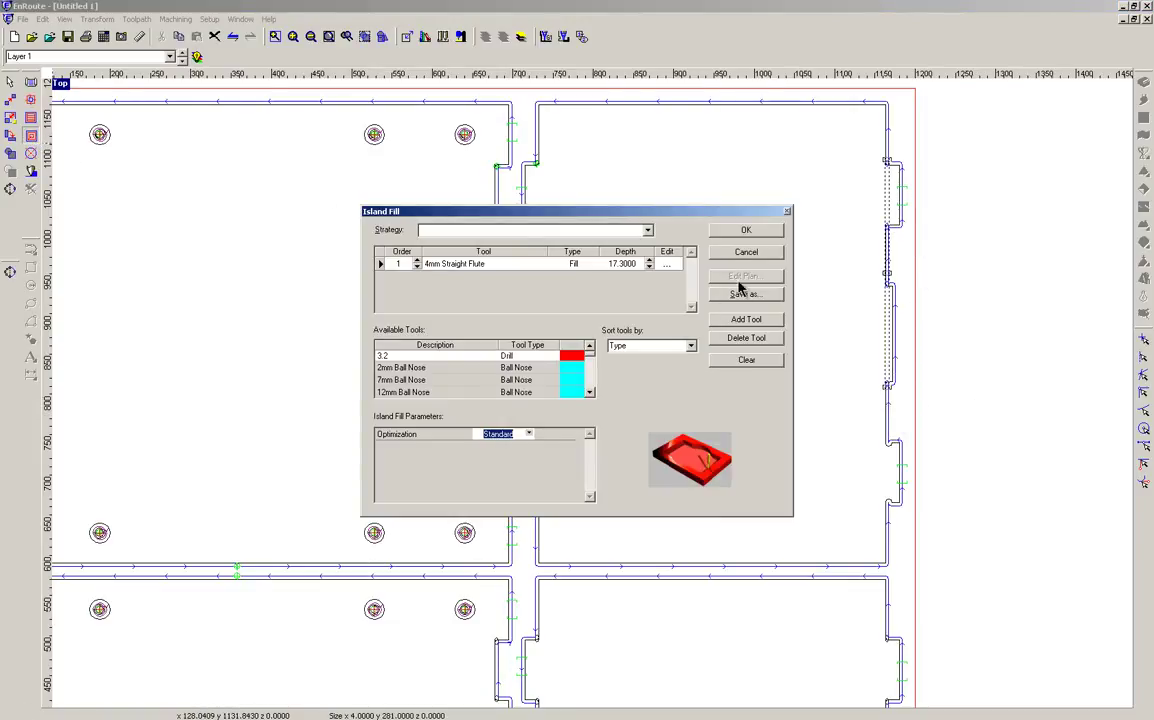
left_click(752, 223)
Add island-fill pockets to the slot segments on the right panel edge.
scroll(755, 221, "down", 3)
scroll(796, 296, "up", 3)
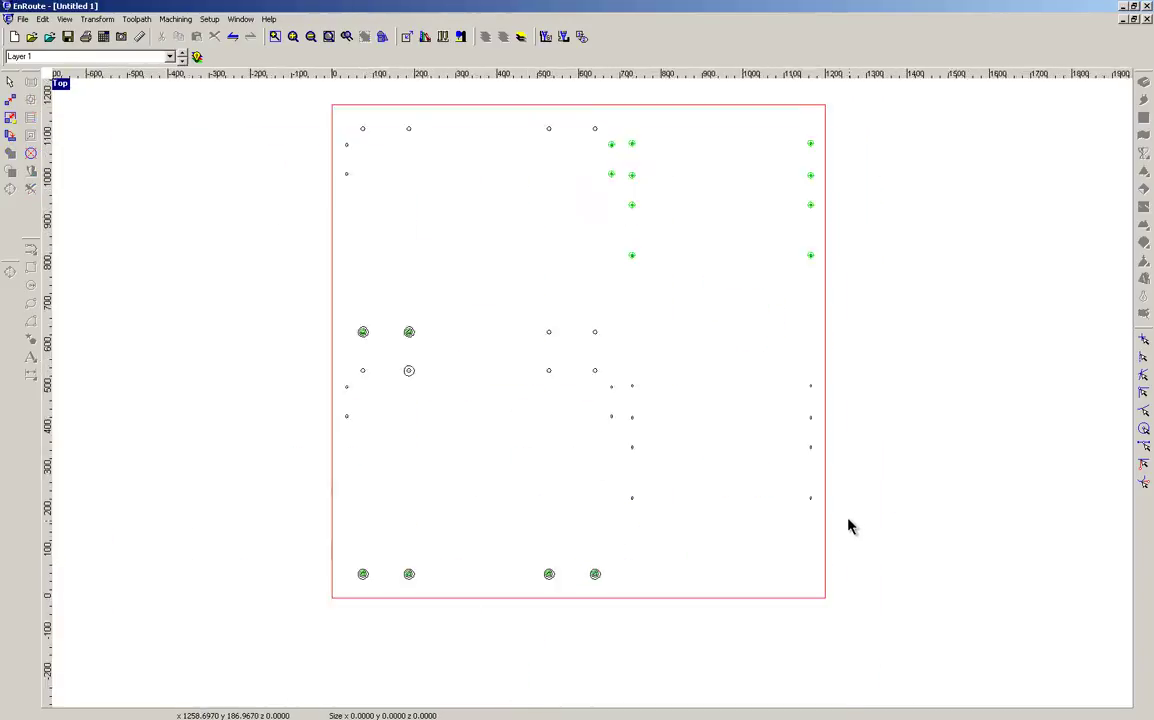
left_click_drag(729, 201, 768, 485)
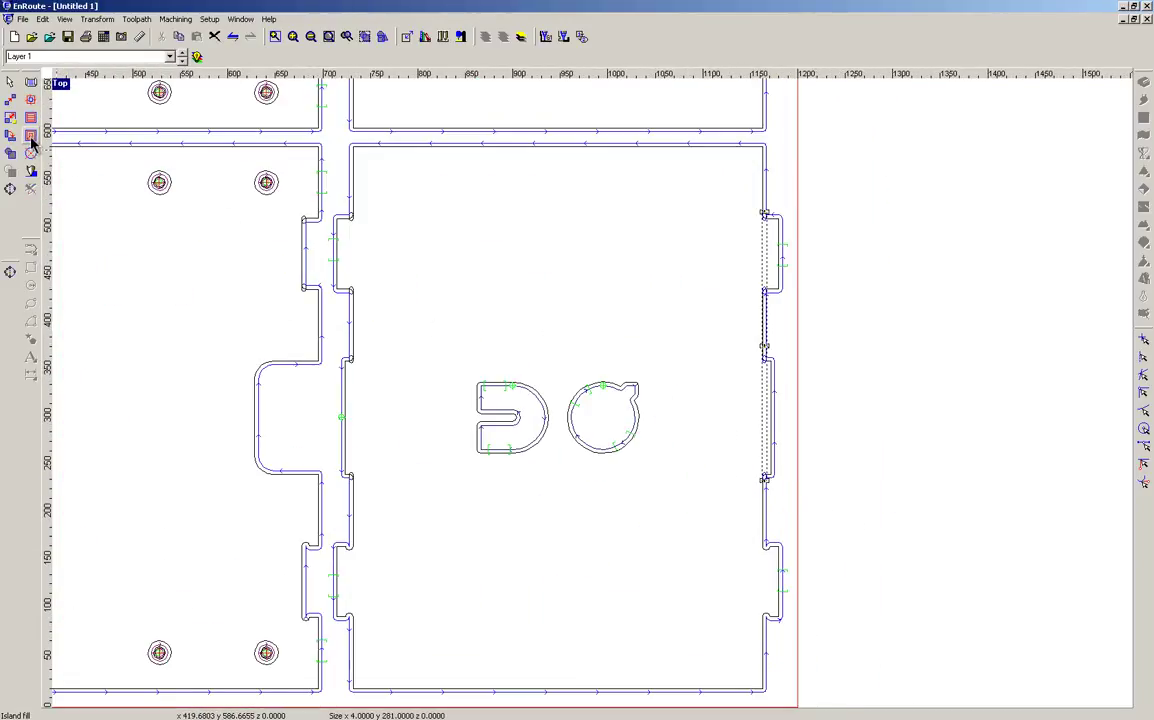
left_click(31, 136)
left_click(747, 231)
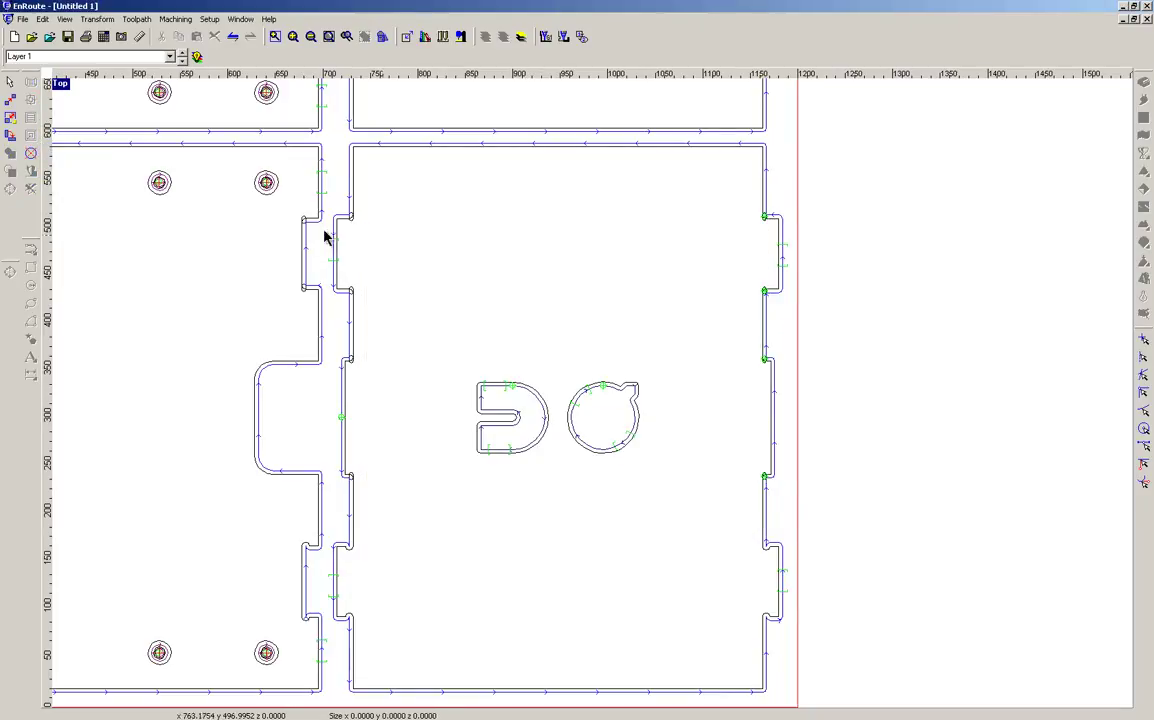
Add island-fill pockets to the tab slot at the left panel edge.
left_click_drag(278, 205, 403, 505)
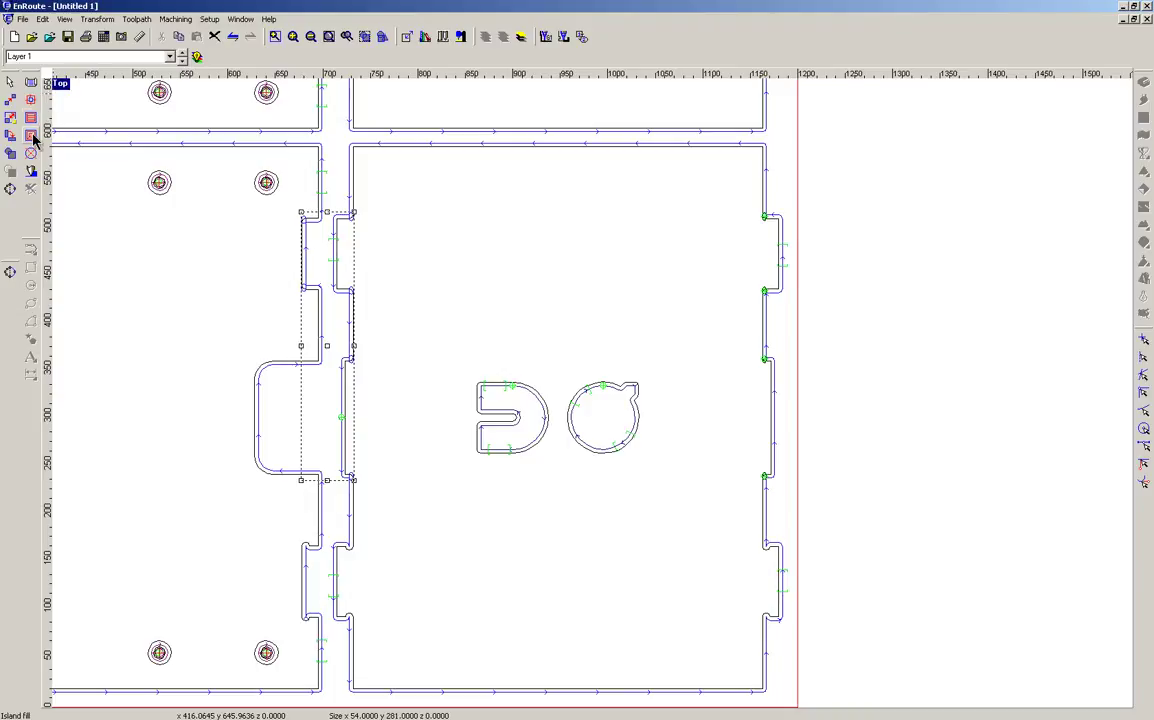
left_click(31, 136)
left_click(748, 233)
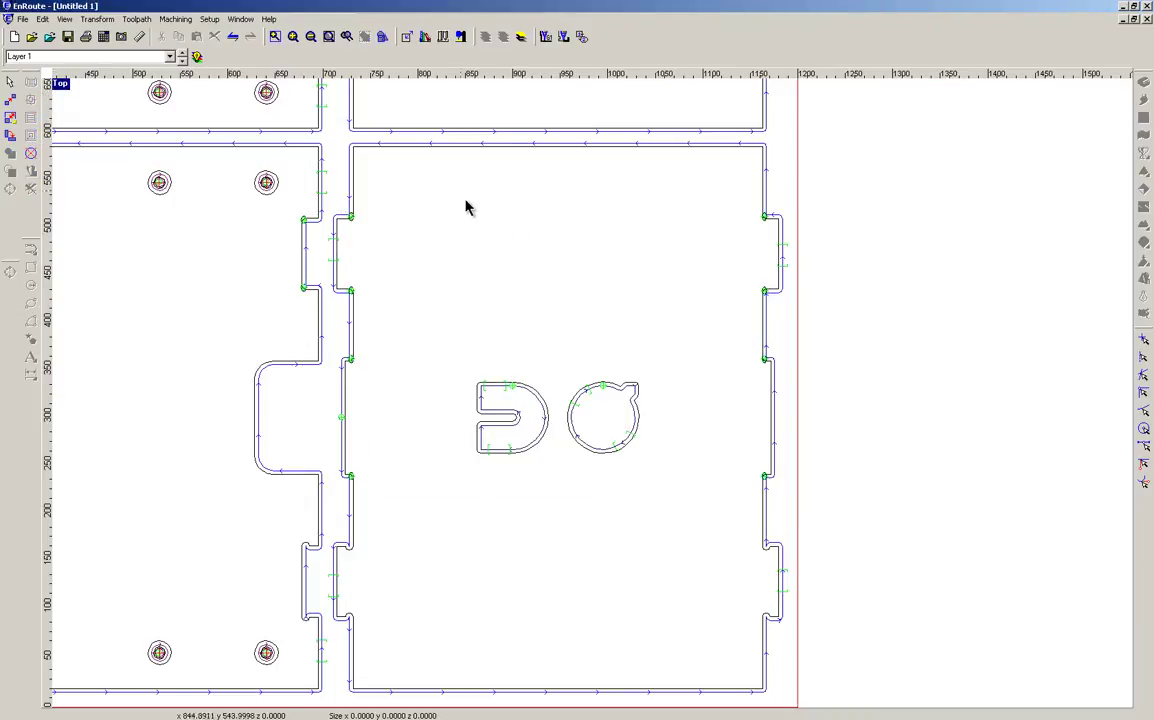
Add island-fill pockets to the left panel's edge tabs.
scroll(160, 175, "down", 2)
scroll(95, 232, "up", 1)
left_click_drag(108, 187, 170, 265)
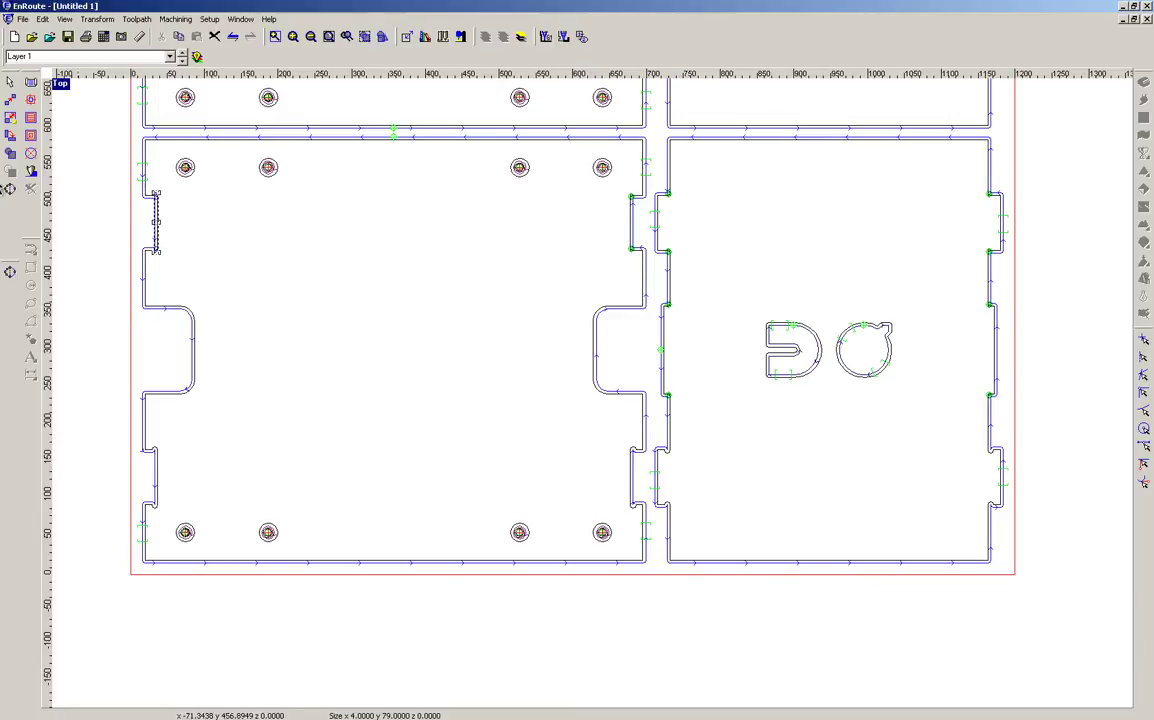
left_click(30, 146)
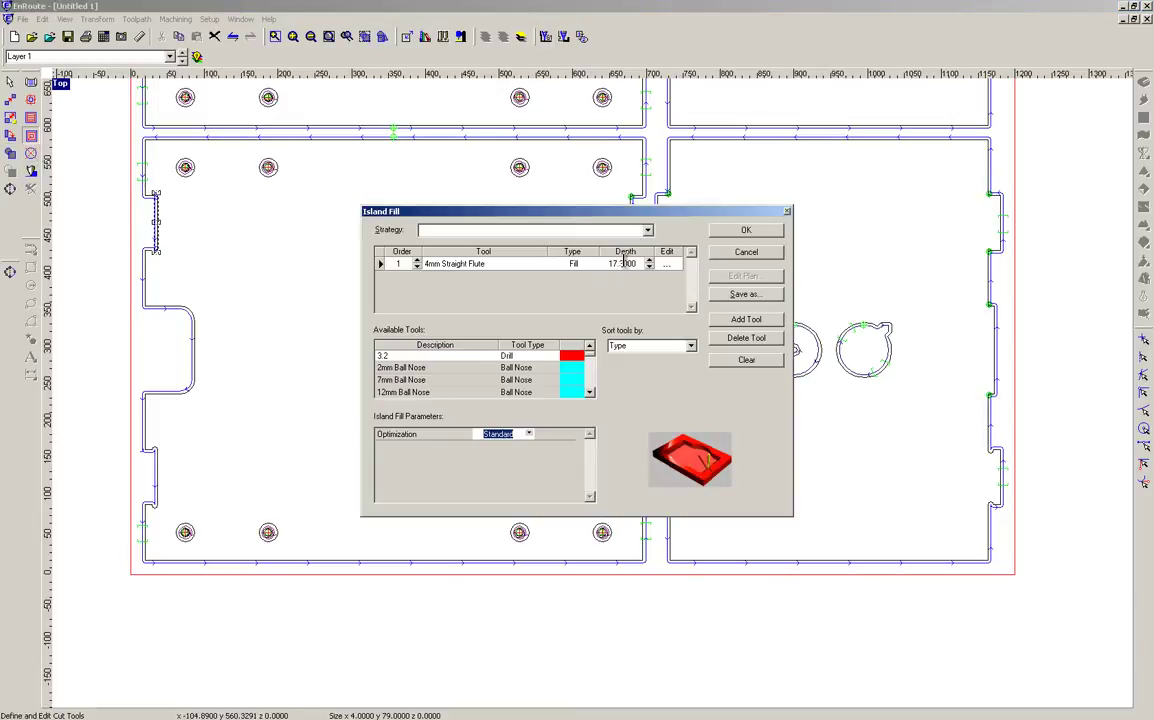
left_click(742, 231)
scroll(281, 189, "down", 3)
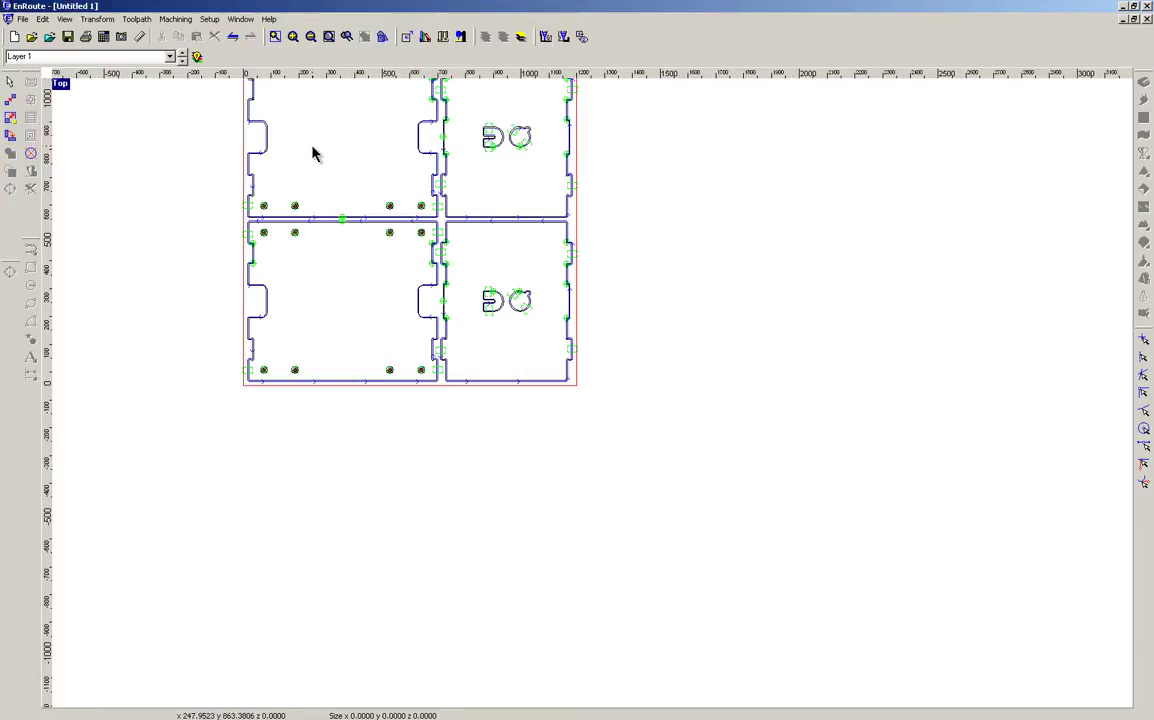
Island-fill the top-left panel's left tab notch with 4mm Straight Flute overcuts, then view the whole plate.
scroll(258, 265, "up", 3)
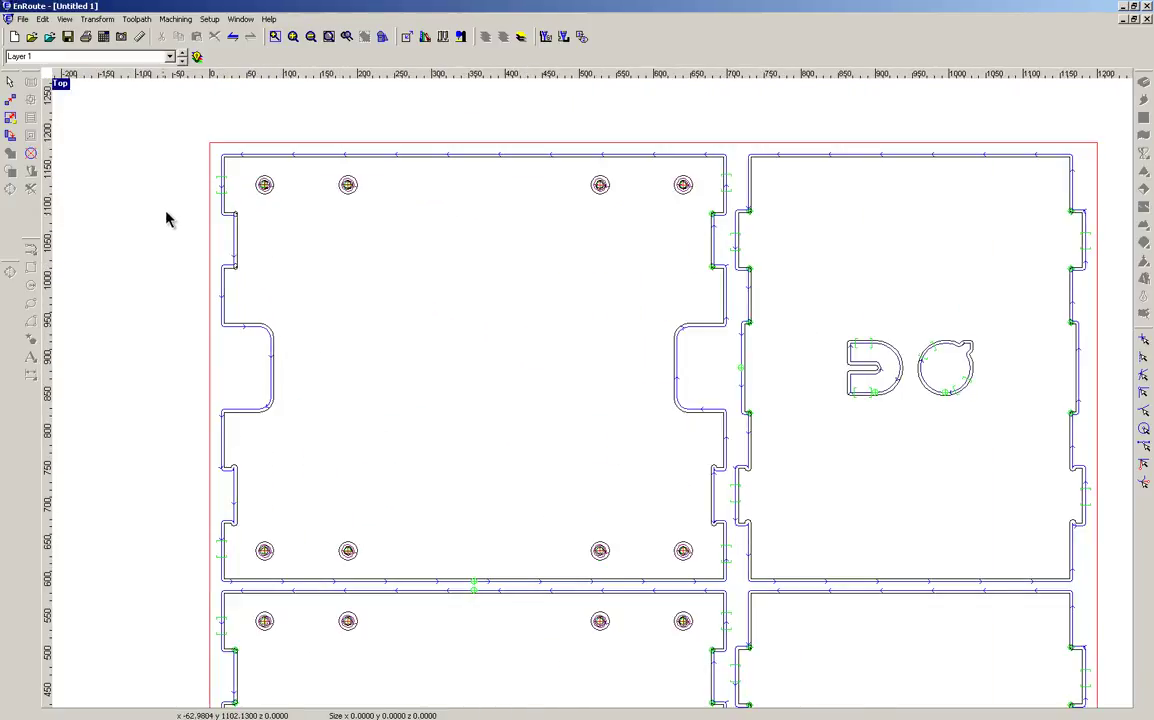
left_click_drag(185, 186, 249, 285)
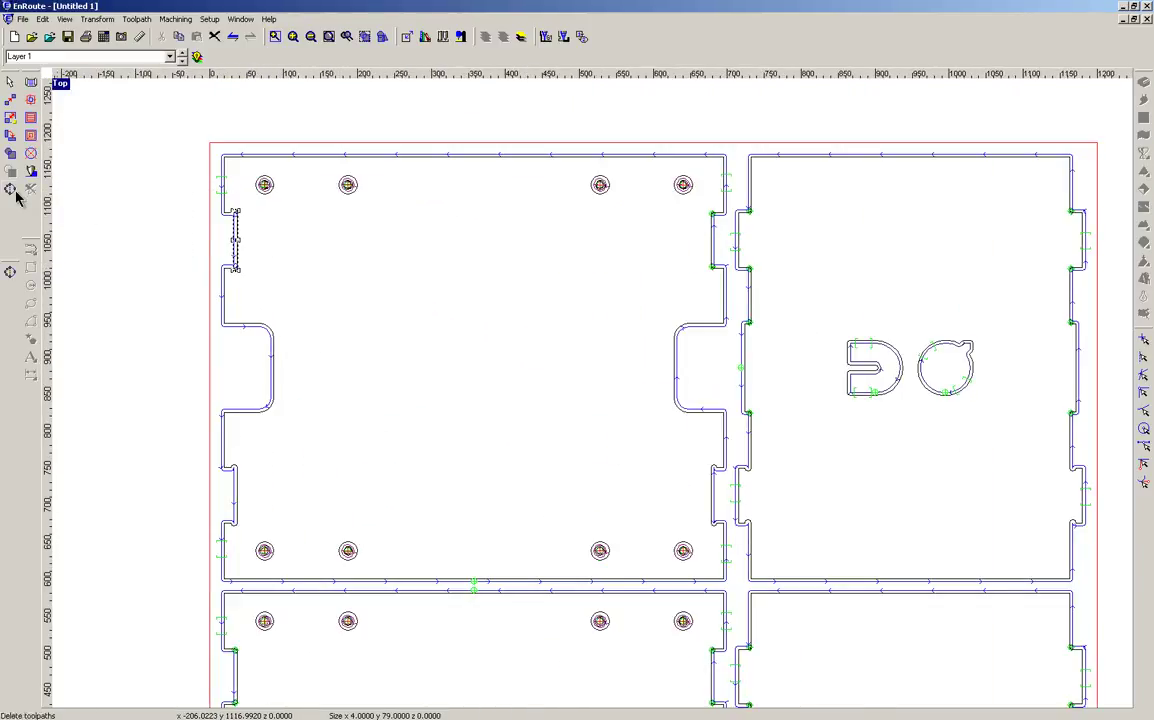
left_click(30, 121)
left_click(663, 220)
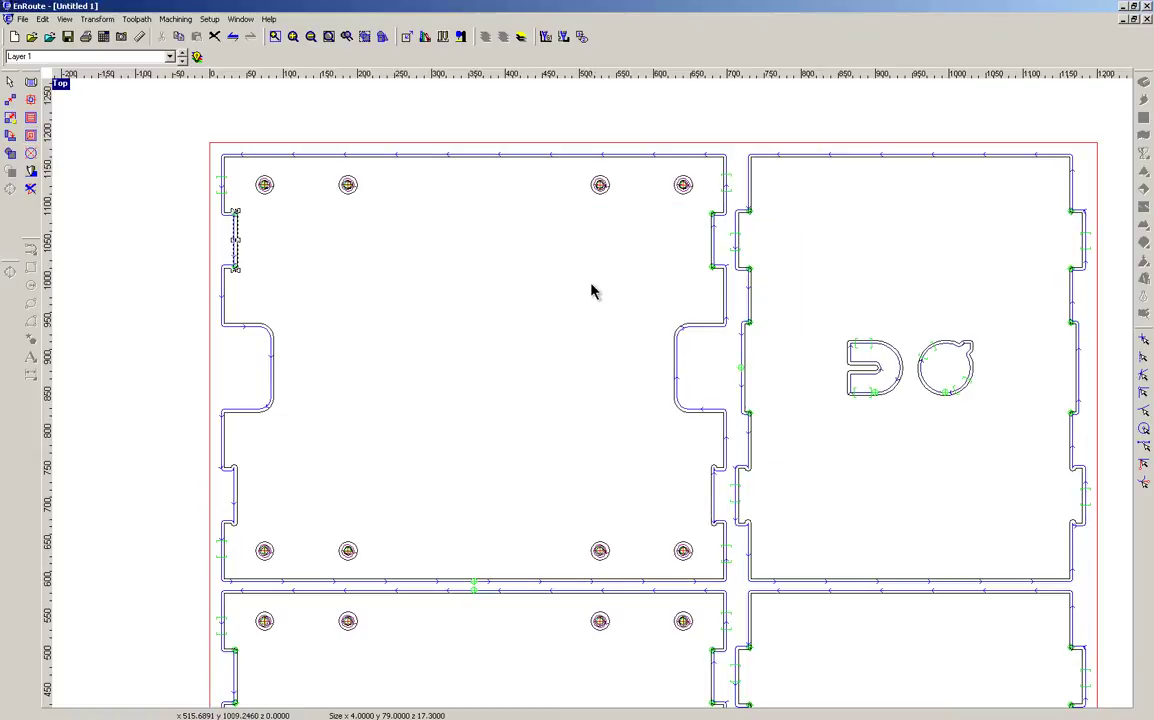
left_click(592, 290)
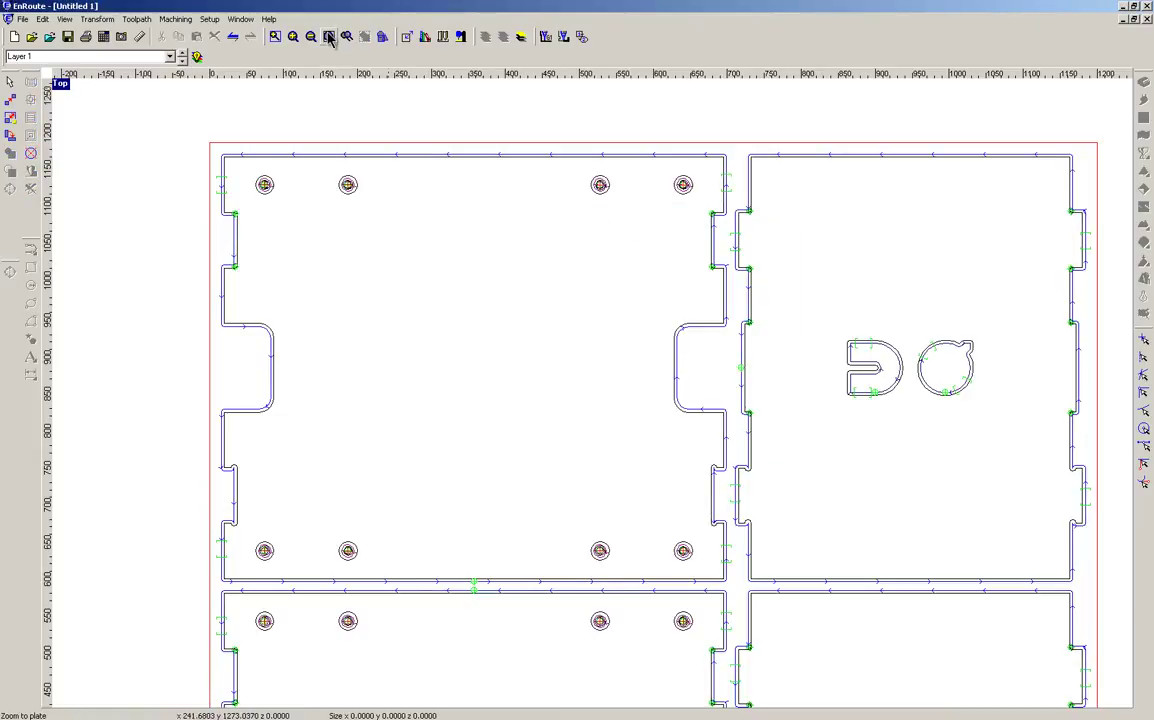
left_click(329, 37)
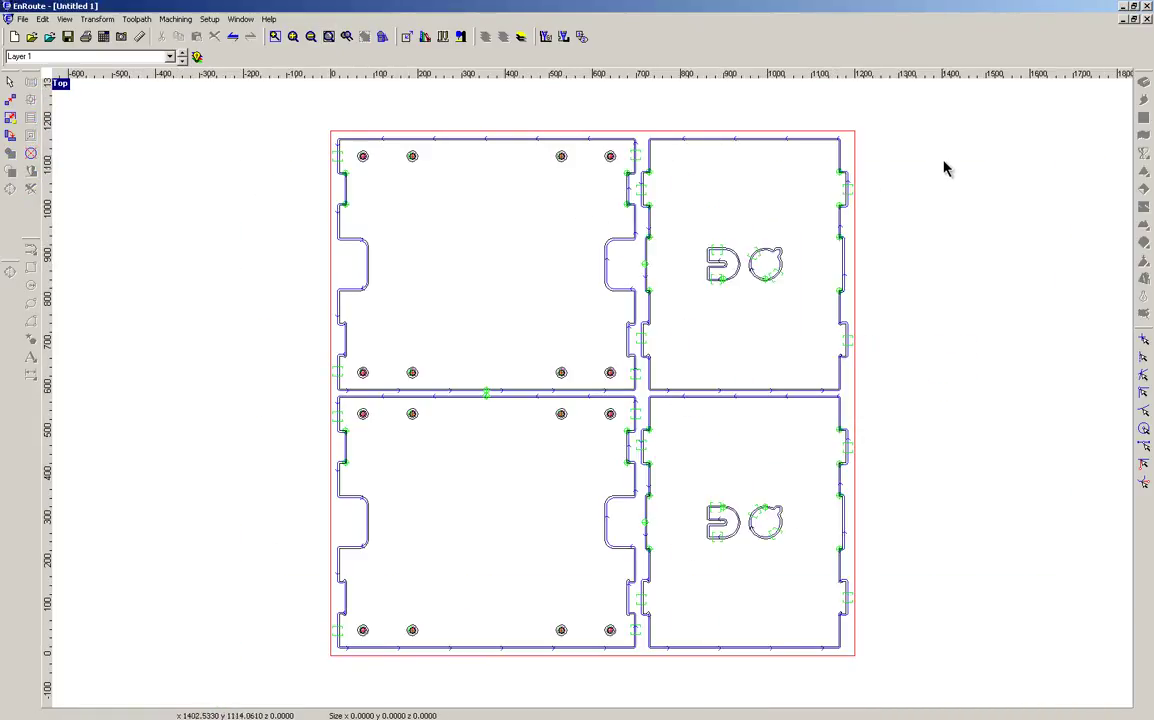